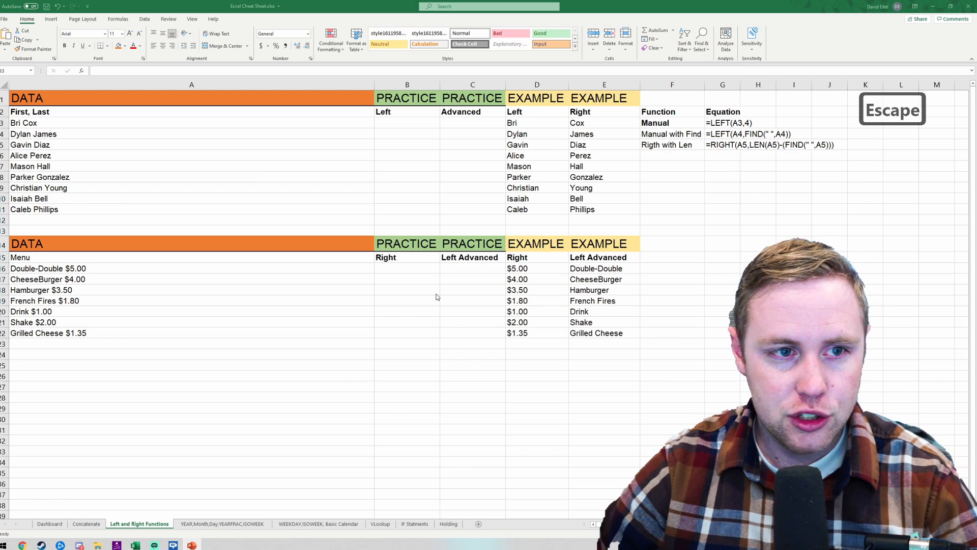
Step: Enter a LEFT formula in cell B3 that extracts the first 3 characters of A3
{"action": "left_click", "coordinate": [465, 277]}
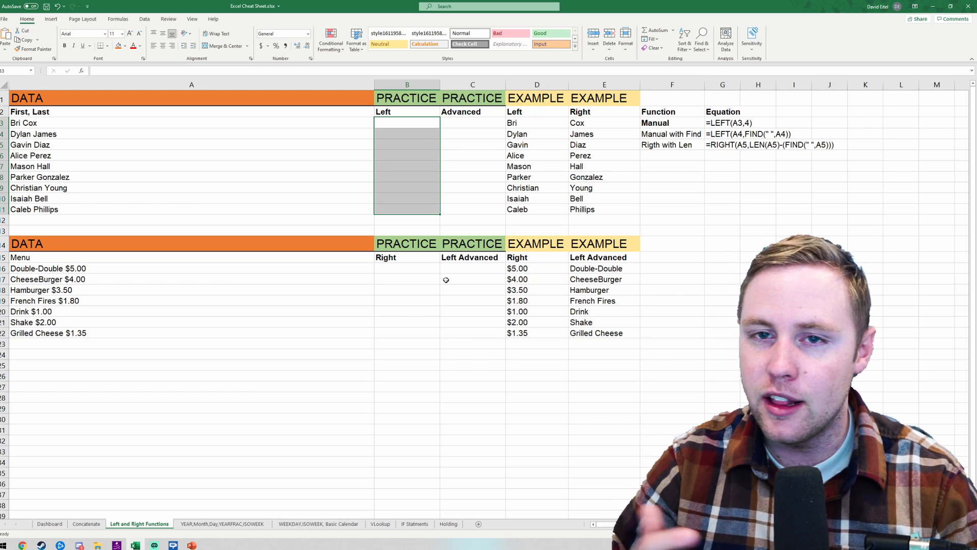
{"action": "key", "text": "Left"}
{"action": "key", "text": "Up"}
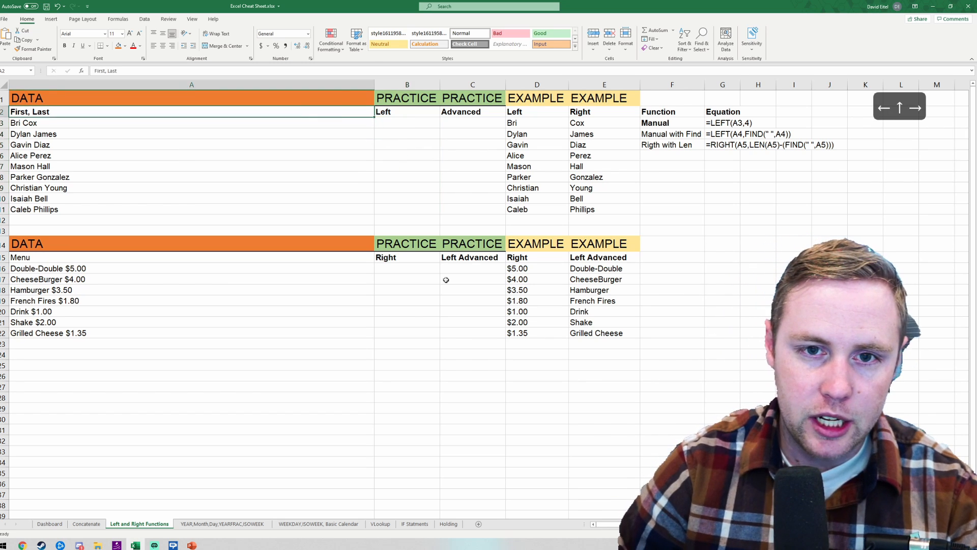
{"action": "key", "text": "Right"}
{"action": "key", "text": "Right"}
{"action": "key", "text": "Down"}
{"action": "key", "text": "Left"}
{"action": "type", "text": "=left"}
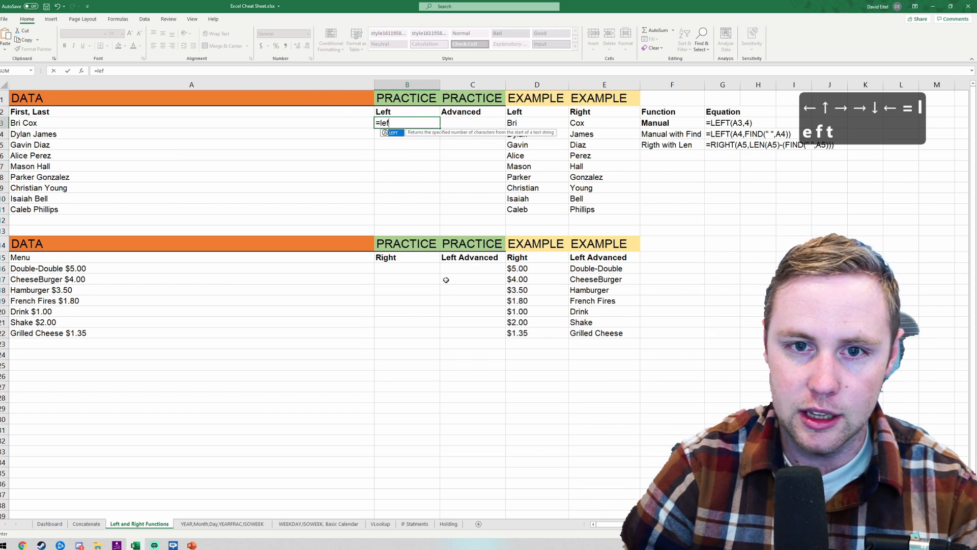
{"action": "key", "text": "Tab"}
{"action": "key", "text": "Left"}
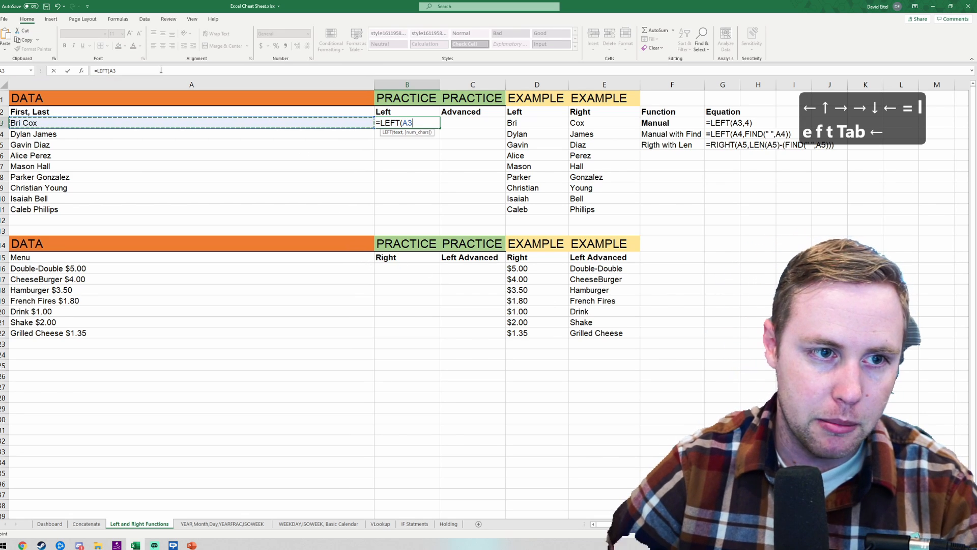
{"action": "left_click", "coordinate": [160, 74]}
{"action": "type", "text": ","}
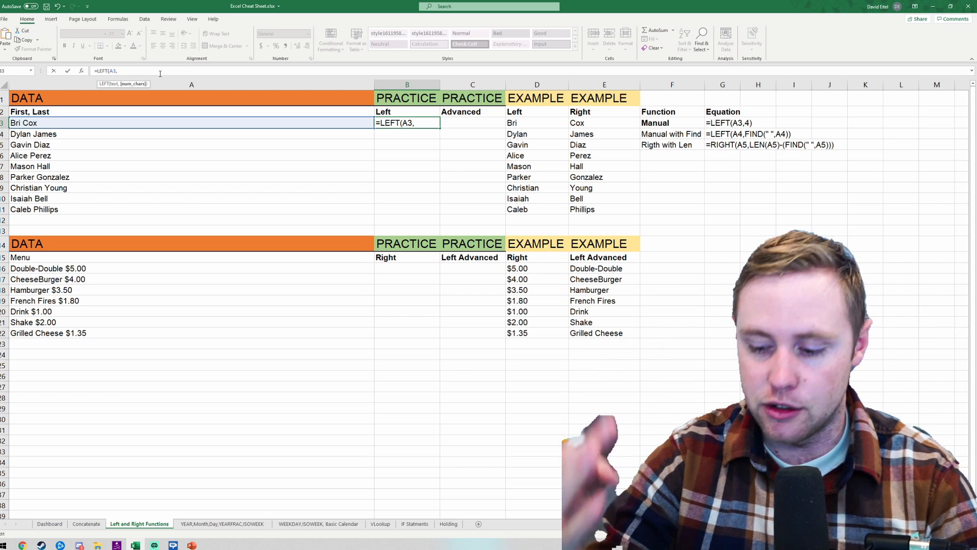
{"action": "type", "text": "3"}
{"action": "key", "text": "Return"}
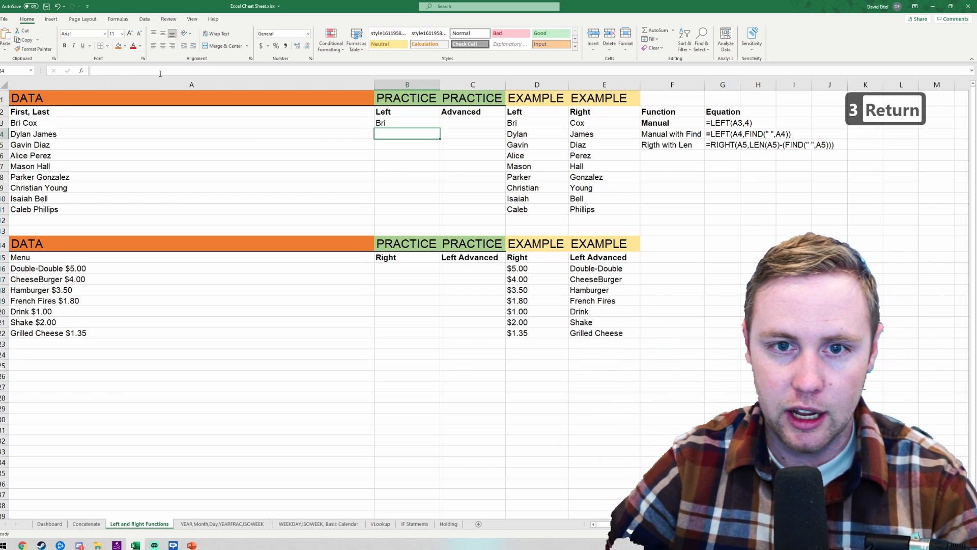
{"action": "left_click", "coordinate": [395, 125]}
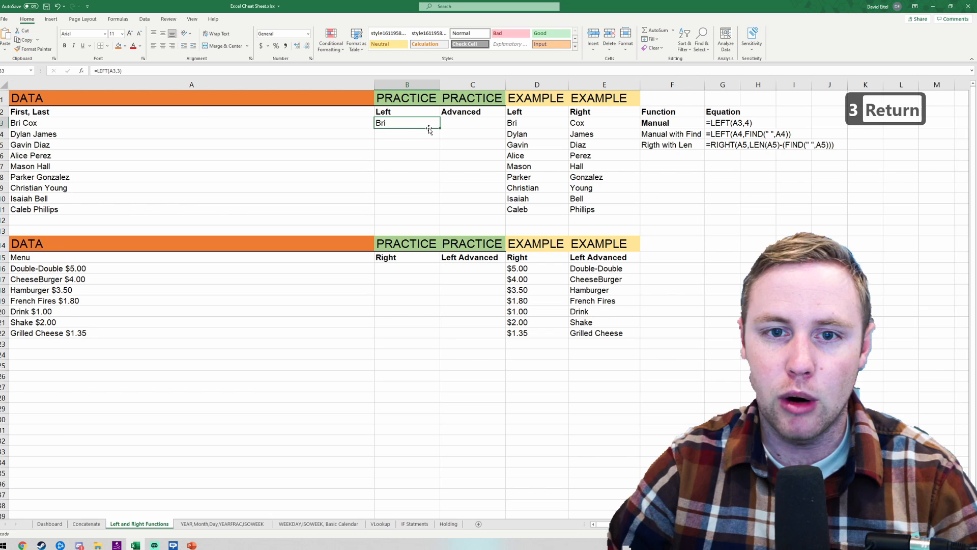
{"action": "left_click", "coordinate": [455, 126]}
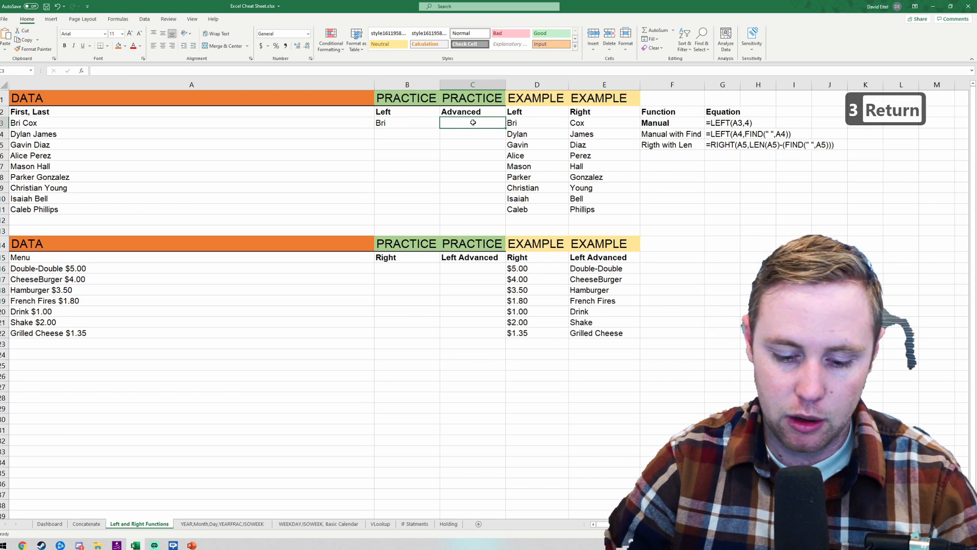
{"action": "type", "text": "right"}
{"action": "key", "text": "BackSpace"}
{"action": "key", "text": "BackSpace"}
{"action": "key", "text": "BackSpace"}
{"action": "key", "text": "BackSpace"}
{"action": "key", "text": "BackSpace"}
{"action": "key", "text": "BackSpace"}
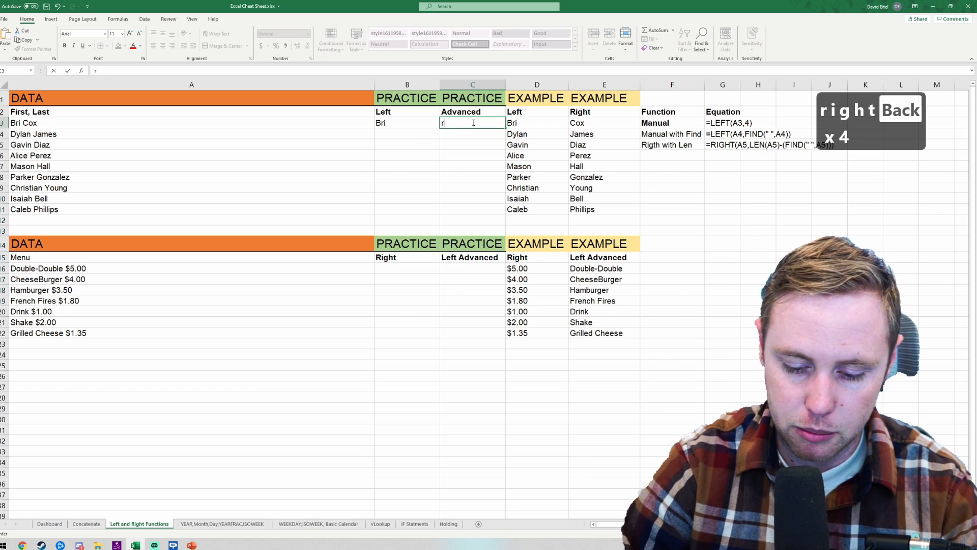
{"action": "type", "text": "-="}
{"action": "key", "text": "BackSpace"}
{"action": "key", "text": "BackSpace"}
{"action": "key", "text": "BackSpace"}
{"action": "key", "text": "BackSpace"}
Step: Enter a RIGHT formula in cell C3 that extracts the last 3 characters of A3
{"action": "type", "text": "=right"}
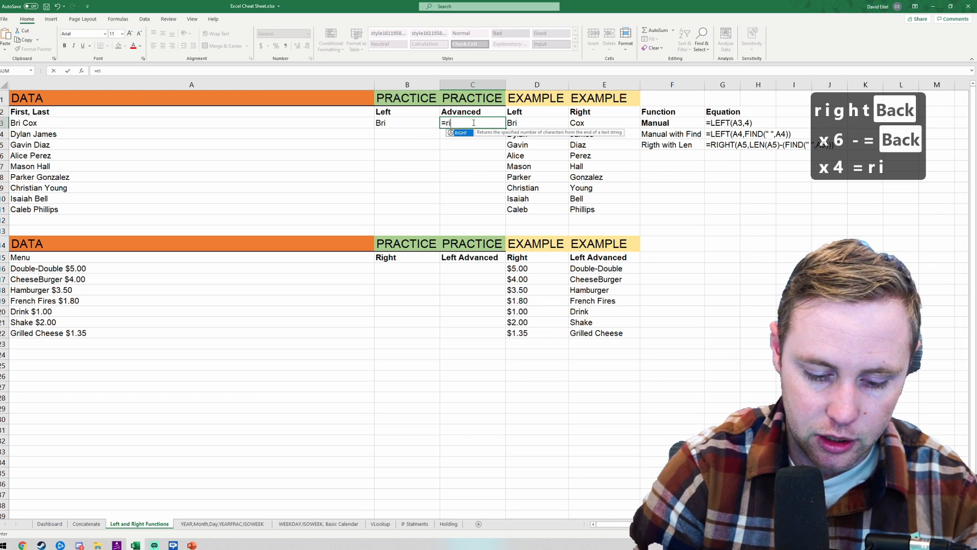
{"action": "key", "text": "Tab"}
{"action": "key", "text": "Left"}
{"action": "key", "text": "Left"}
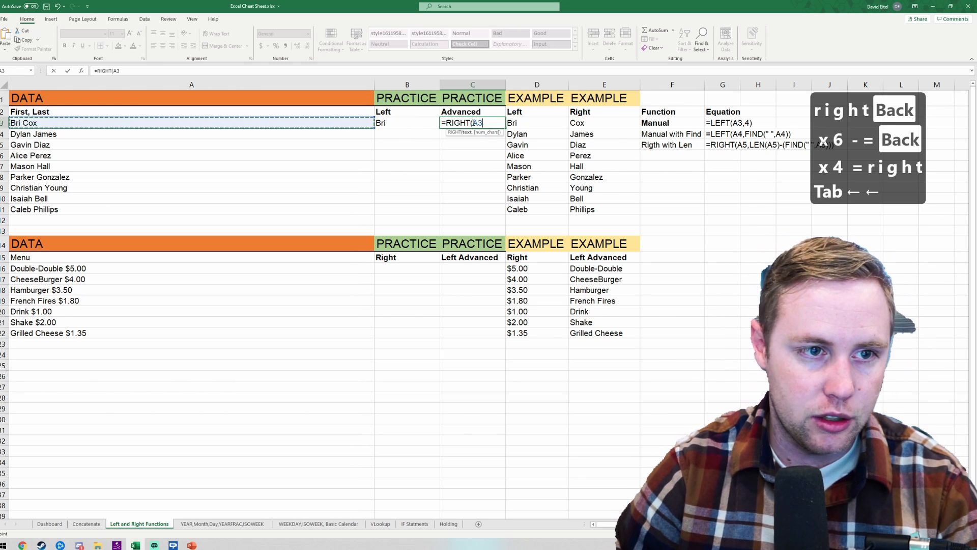
{"action": "type", "text": ",3"}
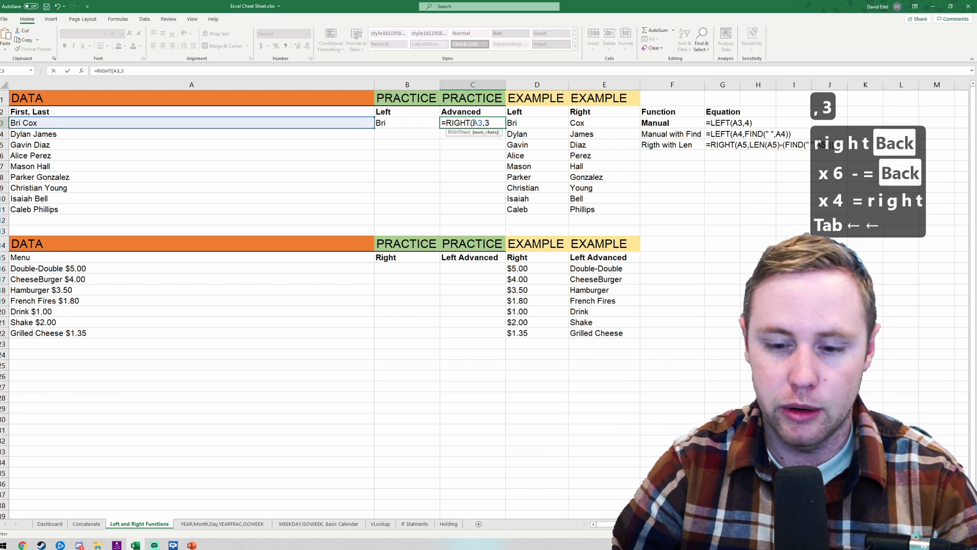
{"action": "key", "text": "Return"}
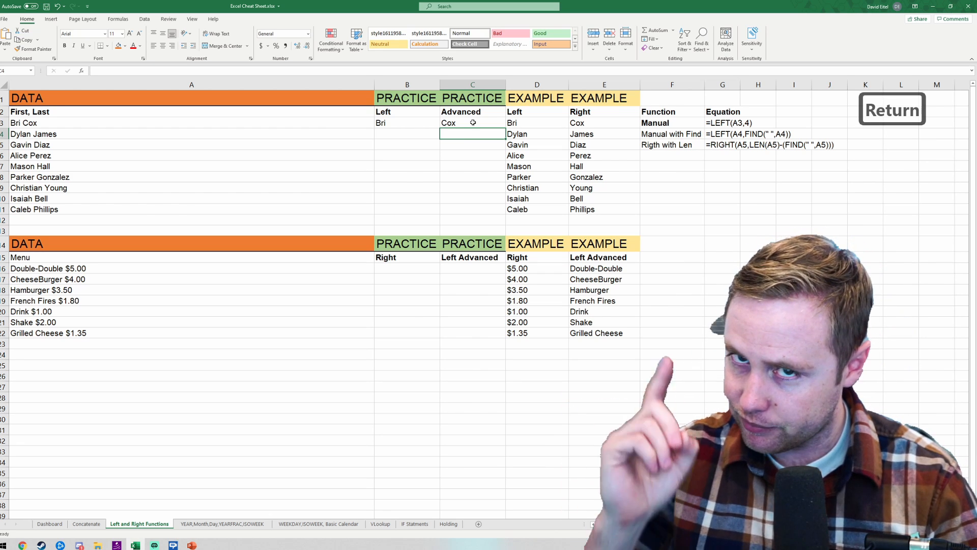
Step: Fill the formulas in B3:C3 down through row 11
{"action": "left_click_drag", "start_coordinate": [425, 123], "coordinate": [448, 123]}
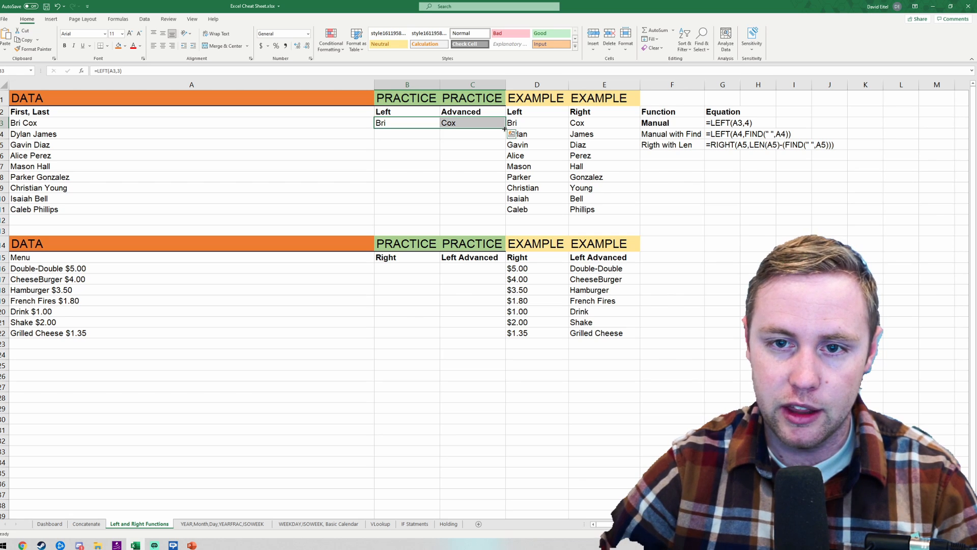
{"action": "double_click", "coordinate": [505, 129]}
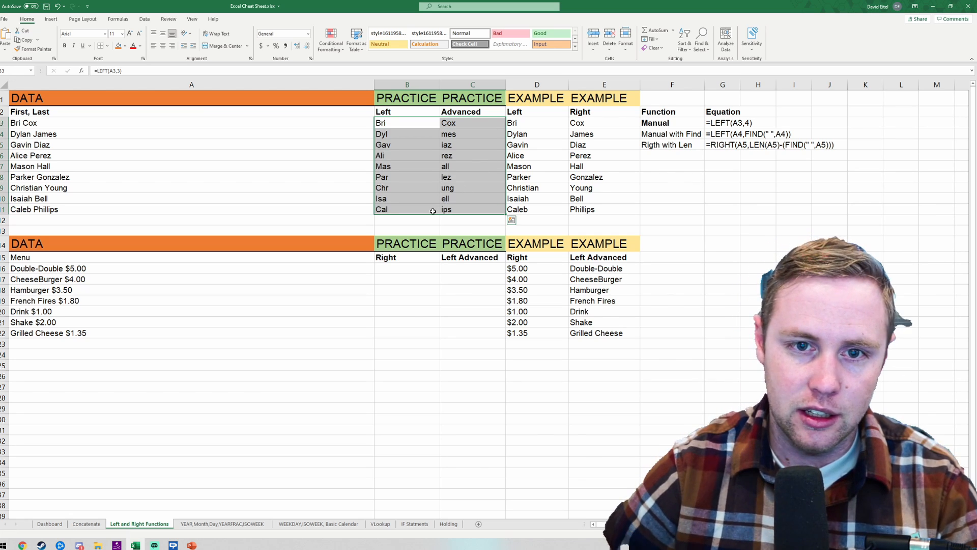
{"action": "left_click_drag", "start_coordinate": [407, 122], "coordinate": [477, 119]}
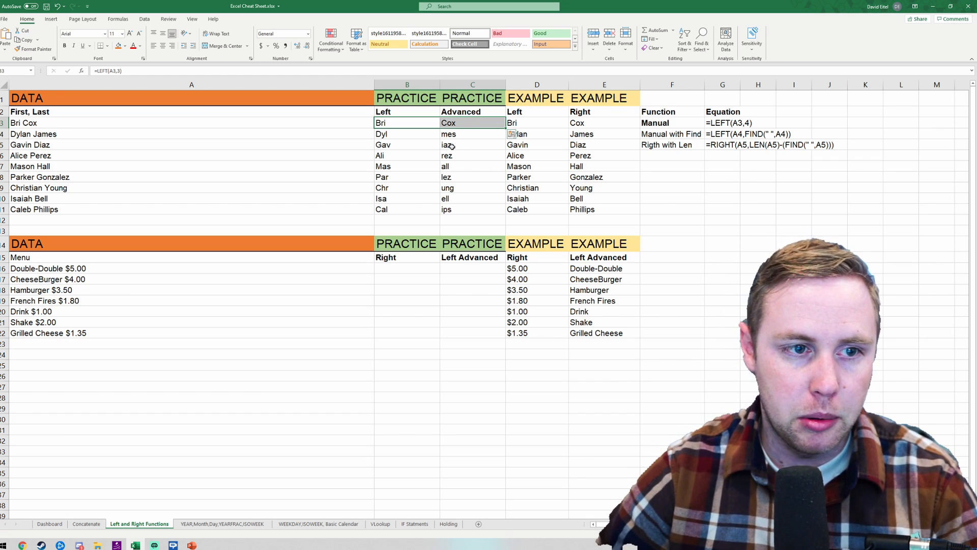
Step: Change the LEFT formula in B6 to extract 5 characters from A6
{"action": "left_click_drag", "start_coordinate": [434, 137], "coordinate": [463, 157]}
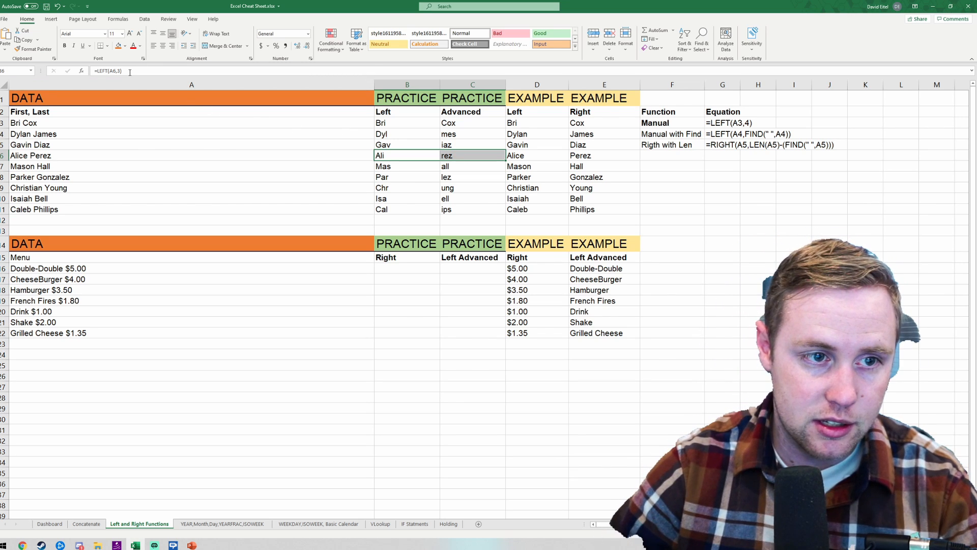
{"action": "left_click", "coordinate": [152, 74]}
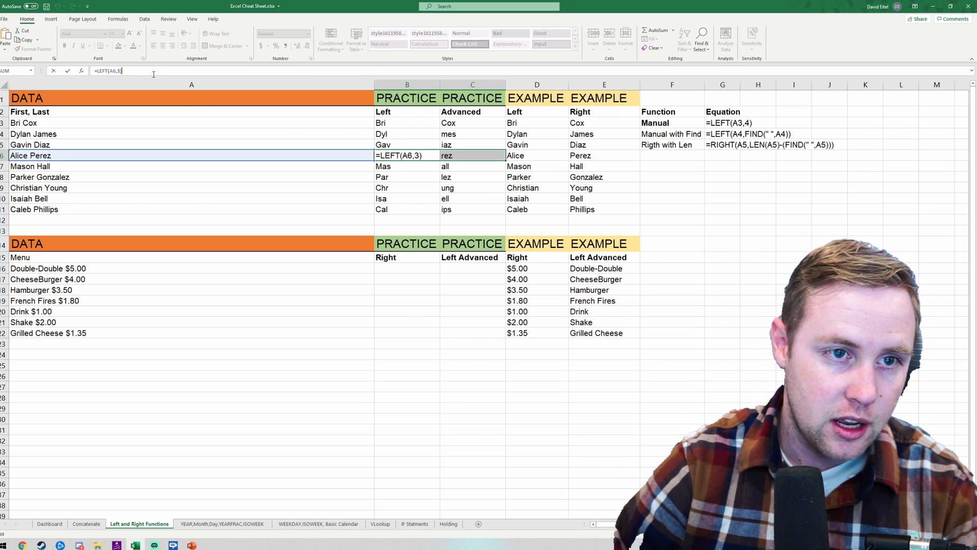
{"action": "key", "text": "Left"}
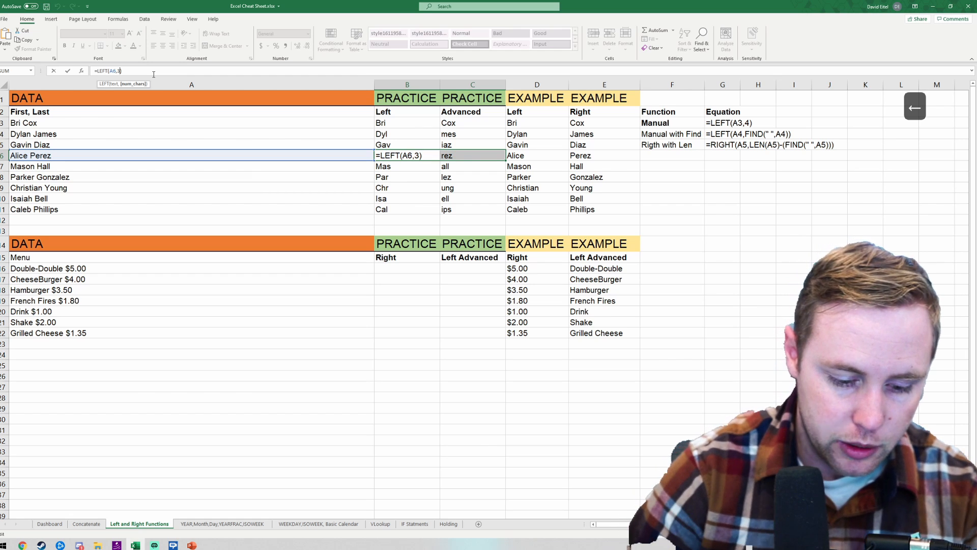
{"action": "key", "text": "BackSpace"}
{"action": "type", "text": "5"}
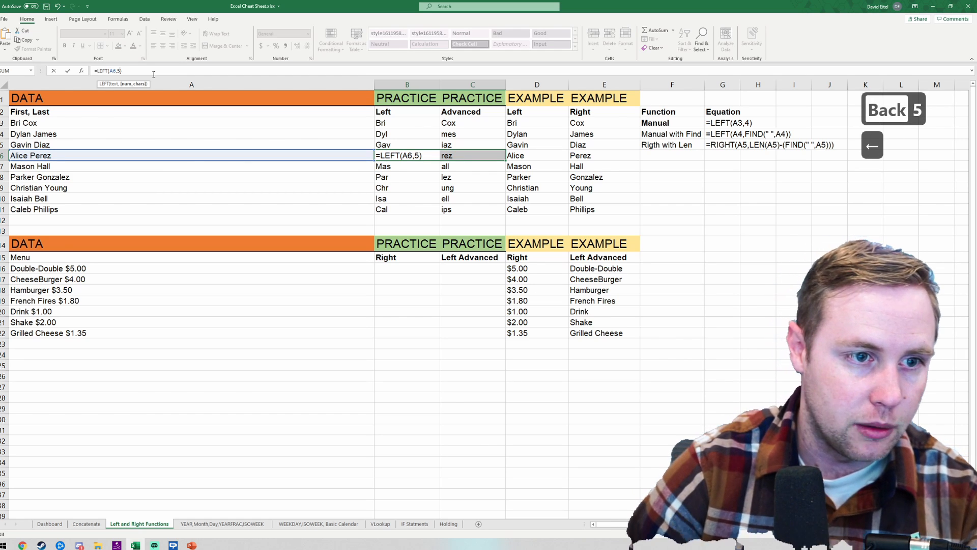
{"action": "key", "text": "Return"}
Step: Change the RIGHT formula in C6 to extract 5 characters from A6
{"action": "key", "text": "Right"}
{"action": "key", "text": "Left"}
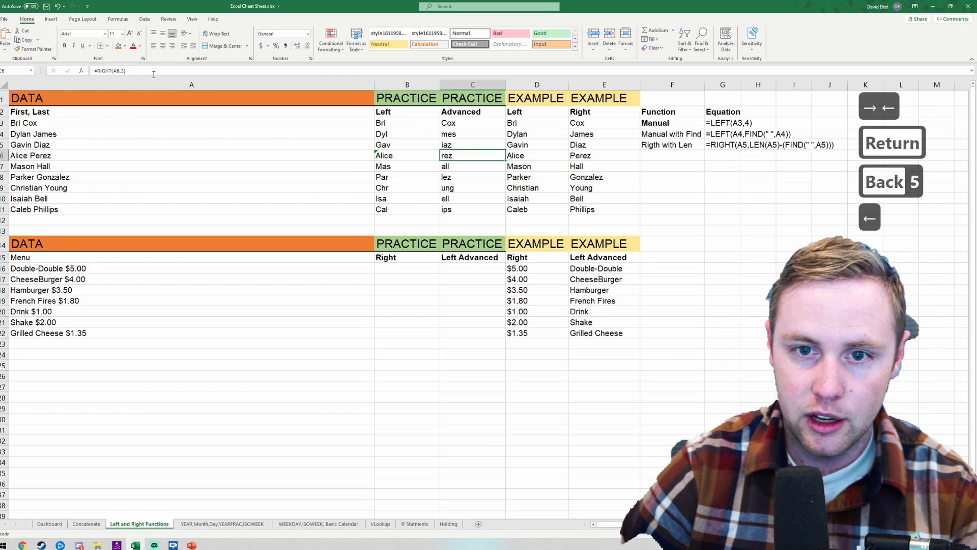
{"action": "left_click", "coordinate": [147, 74]}
{"action": "key", "text": "Left"}
{"action": "key", "text": "BackSpace"}
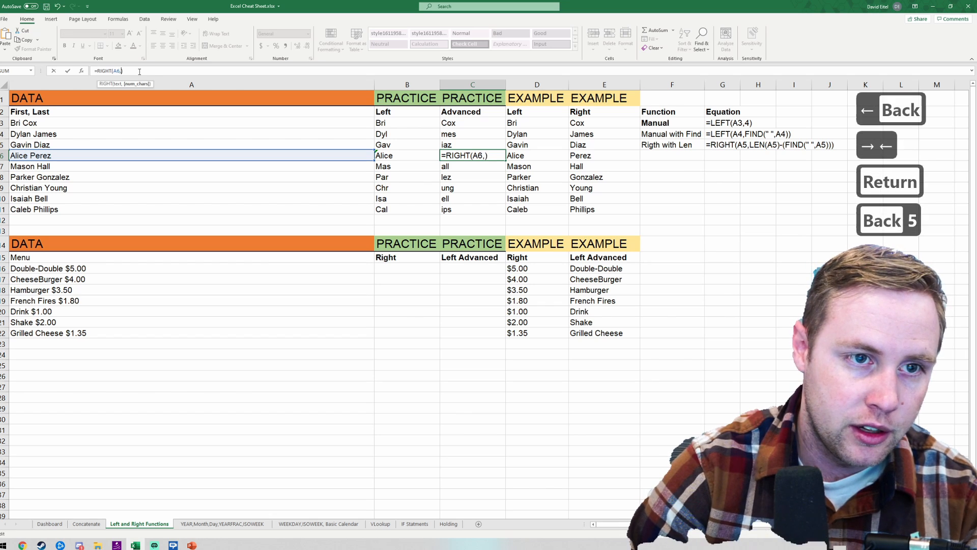
{"action": "type", "text": "5"}
{"action": "key", "text": "Return"}
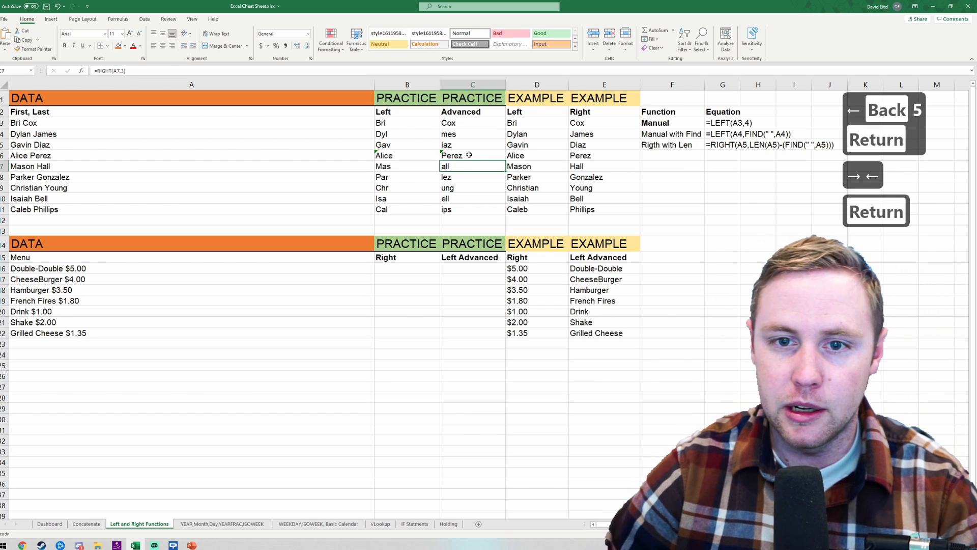
Step: Clear all the practice formulas in B3:C11
{"action": "left_click_drag", "start_coordinate": [469, 155], "coordinate": [398, 152]}
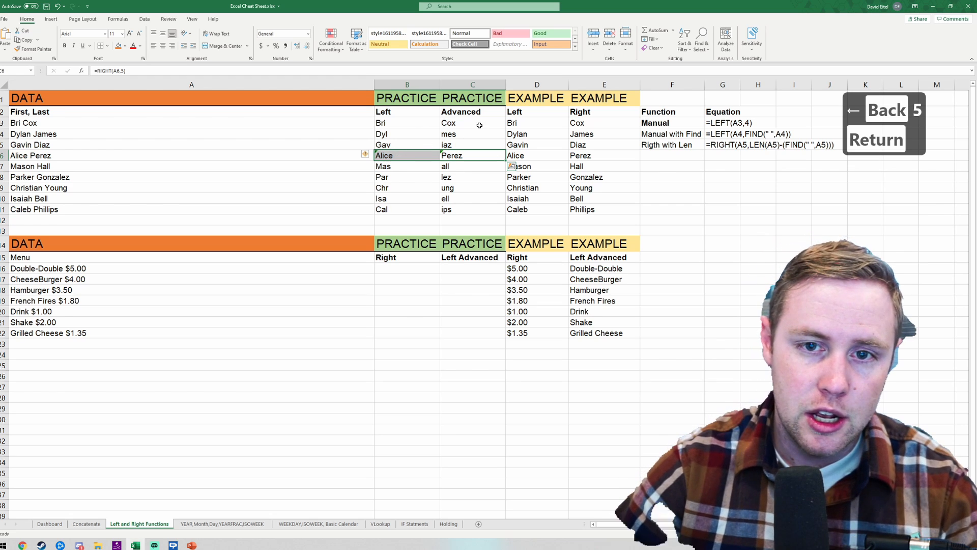
{"action": "left_click_drag", "start_coordinate": [472, 123], "coordinate": [407, 206]}
{"action": "key", "text": "Delete"}
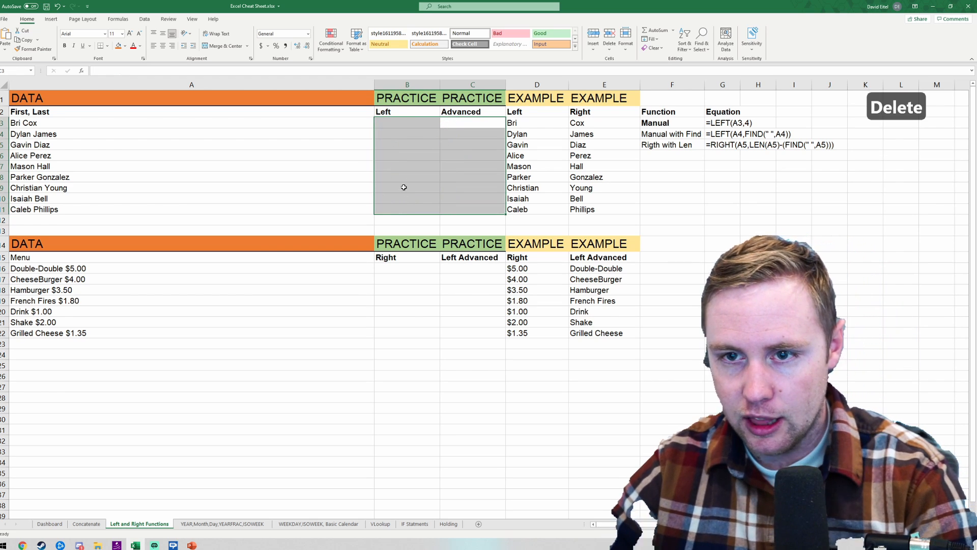
Step: Enter the formula =LEFT(A3,FIND(" ",A3)) in B3 to extract the first name dynamically
{"action": "left_click", "coordinate": [418, 120]}
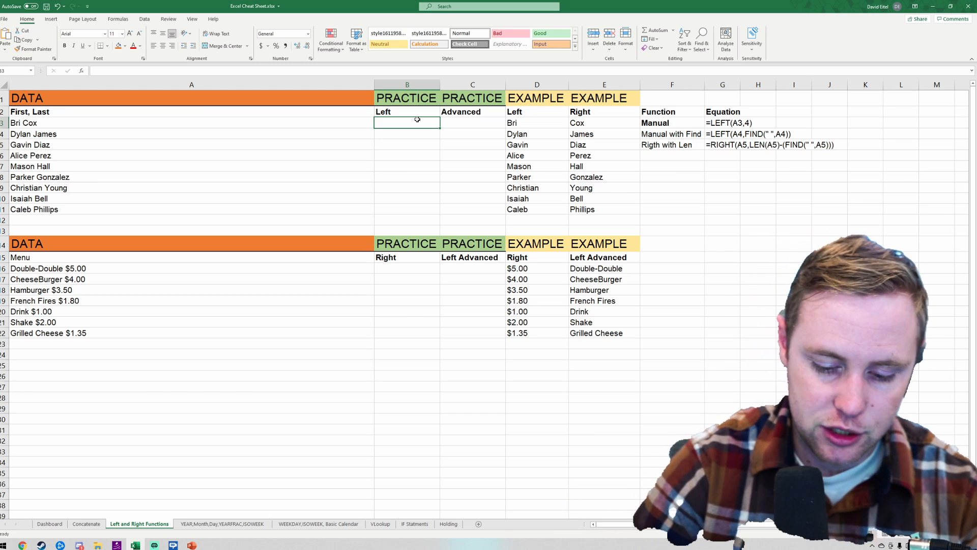
{"action": "type", "text": "="}
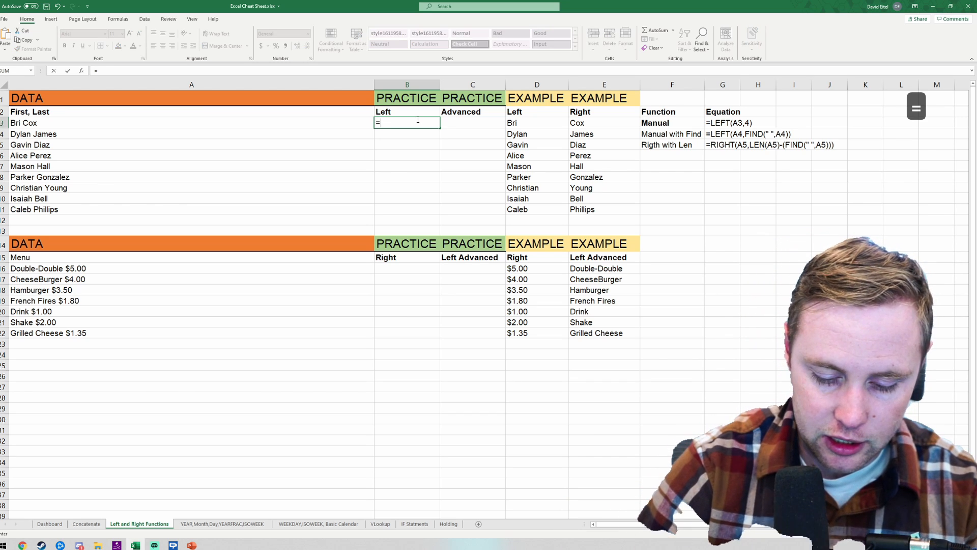
{"action": "type", "text": "left"}
{"action": "key", "text": "Tab"}
{"action": "key", "text": "Left"}
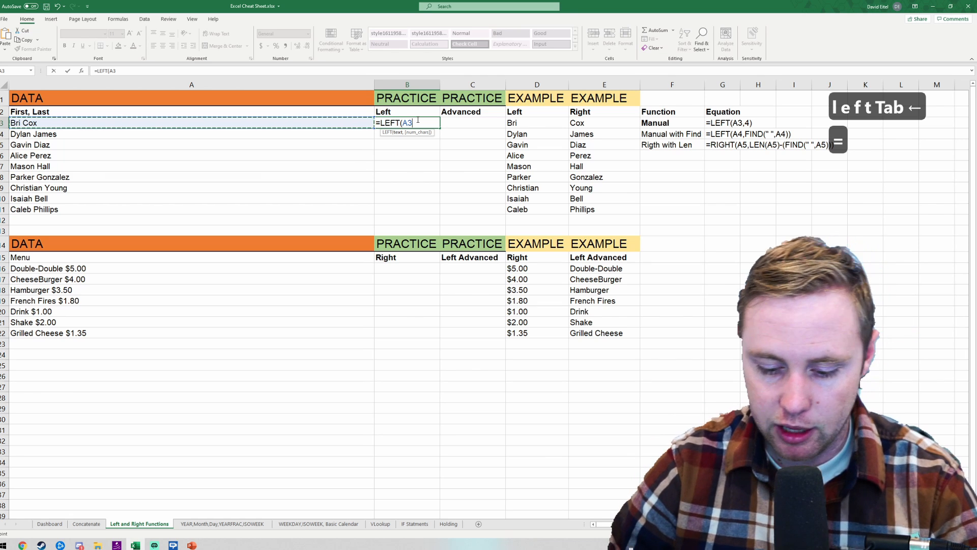
{"action": "type", "text": ","}
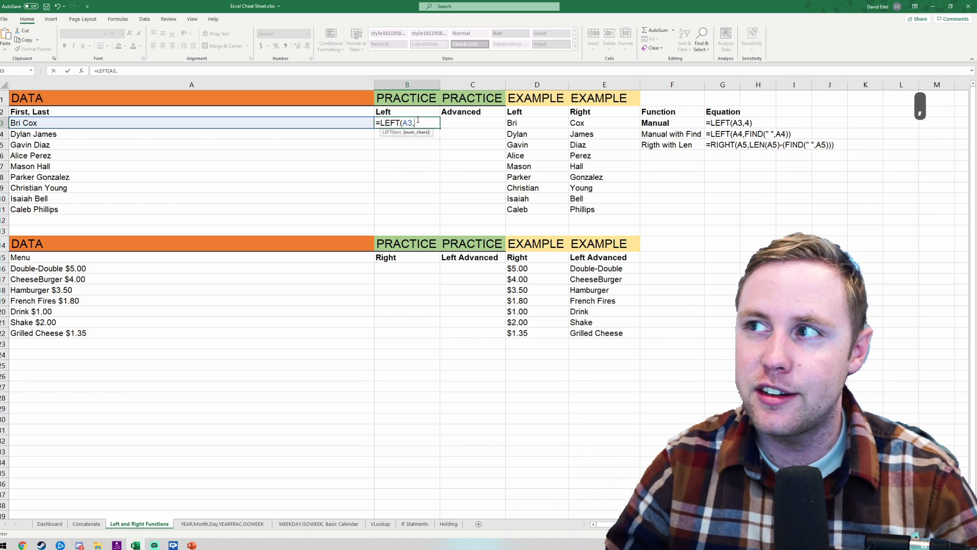
{"action": "type", "text": "fun"}
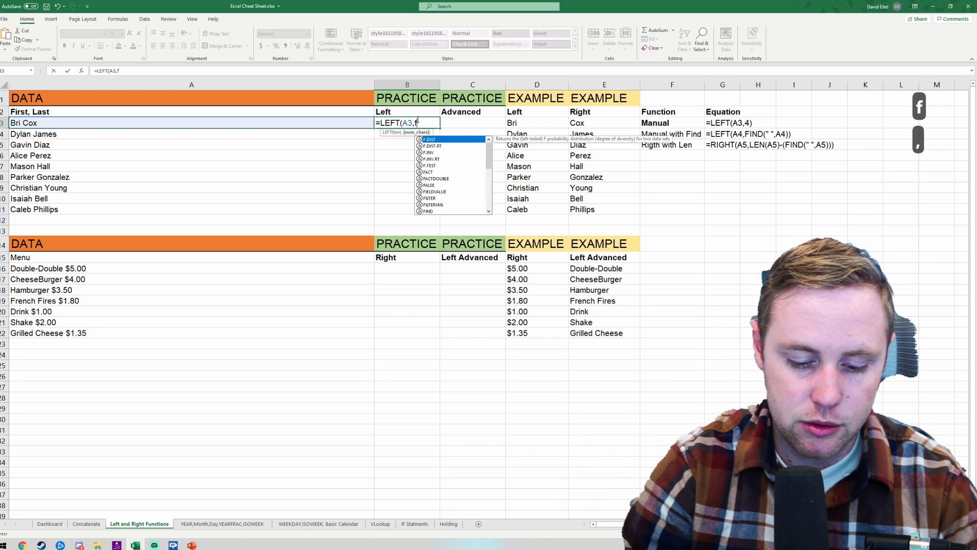
{"action": "key", "text": "BackSpace"}
{"action": "key", "text": "BackSpace"}
{"action": "type", "text": "in"}
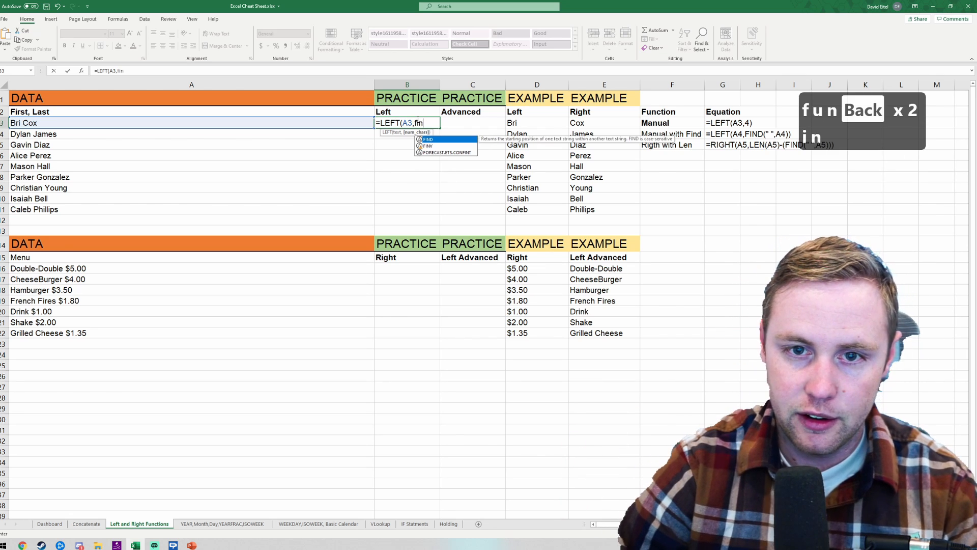
{"action": "key", "text": "Tab"}
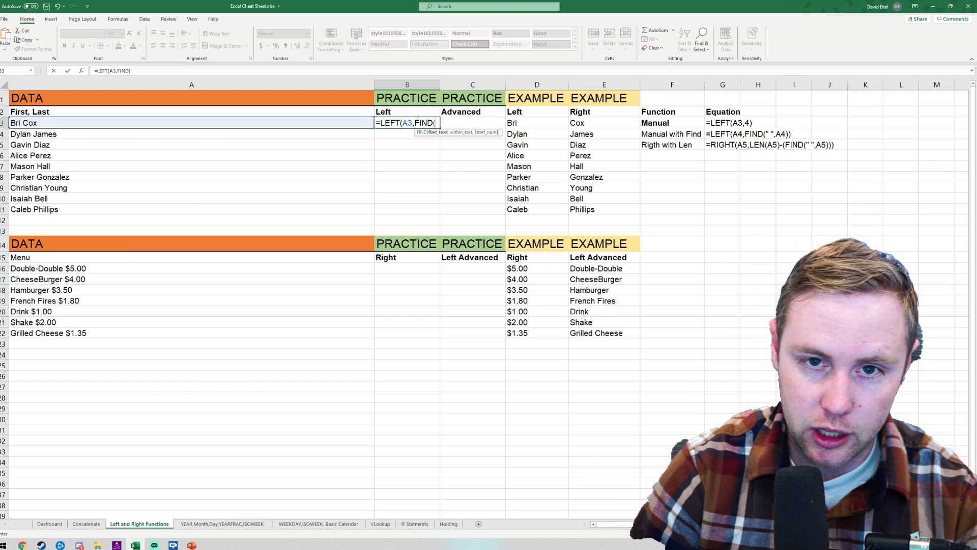
{"action": "type", "text": "\" \""}
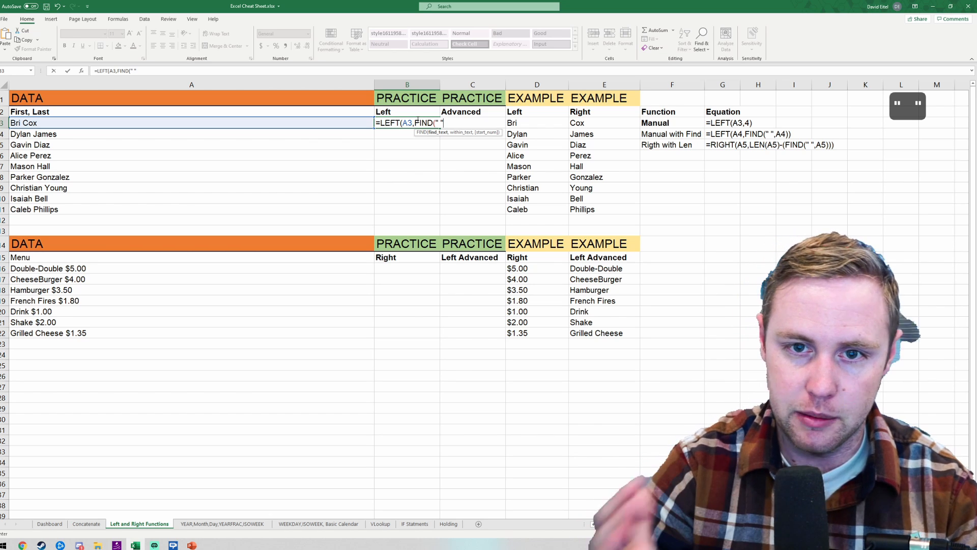
{"action": "type", "text": ","}
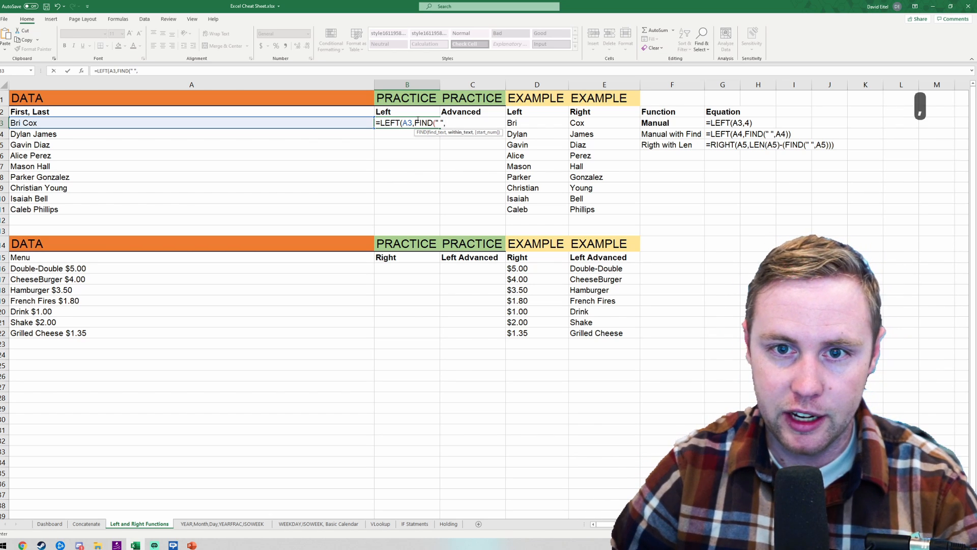
{"action": "key", "text": "Left"}
{"action": "key", "text": "Return"}
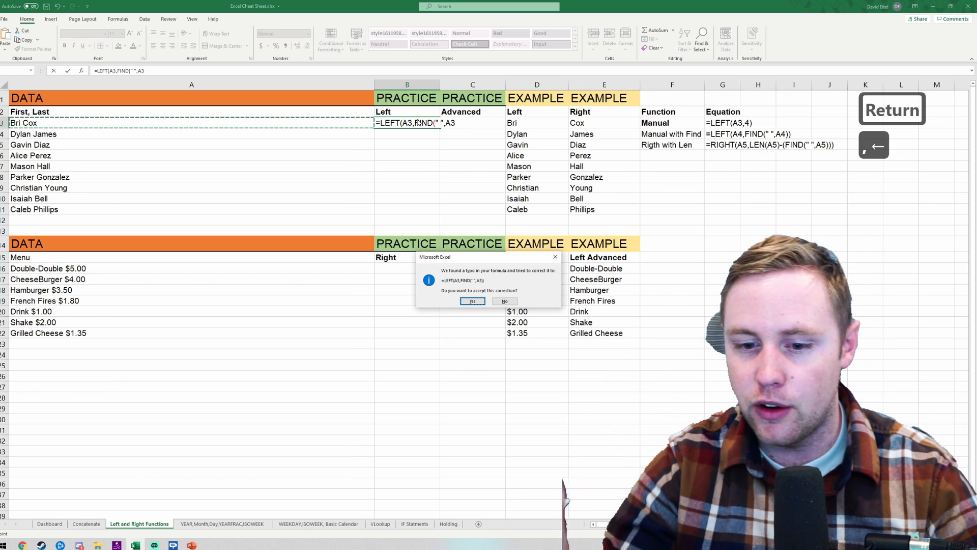
{"action": "key", "text": "Return"}
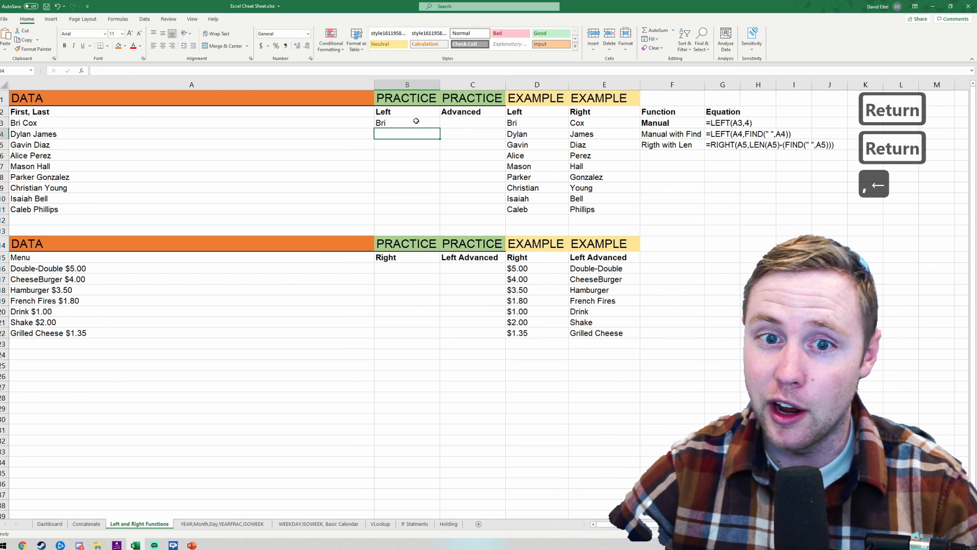
Step: Fill the LEFT and FIND formula from B3 down through B11
{"action": "left_click", "coordinate": [419, 121]}
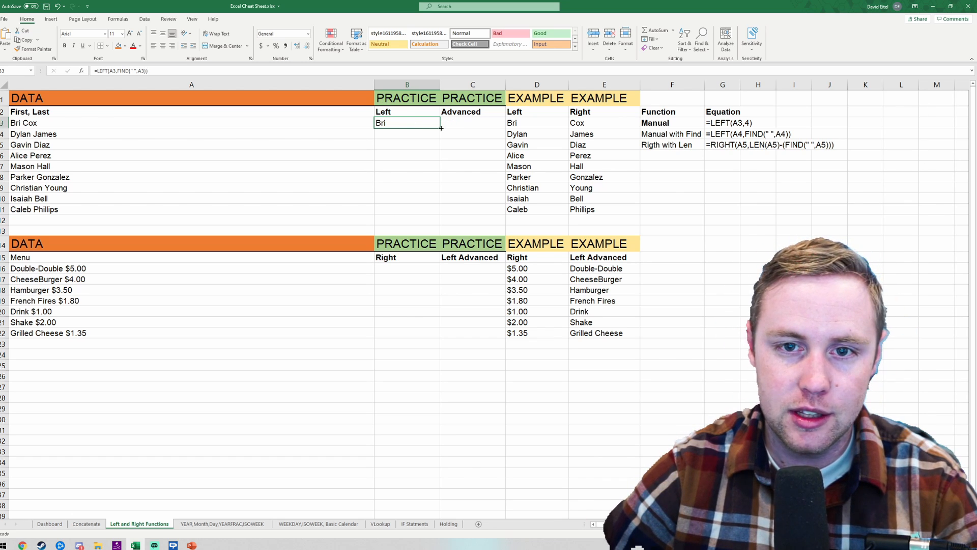
{"action": "double_click", "coordinate": [440, 128]}
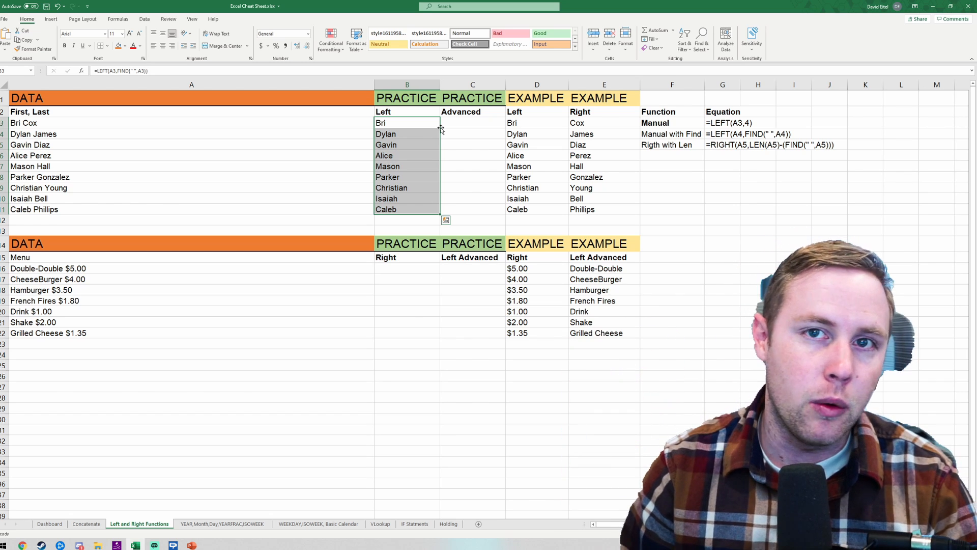
Step: Try a RIGHT formula in C3 extracting 7 characters from A3, and clear the cell again
{"action": "left_click", "coordinate": [469, 122]}
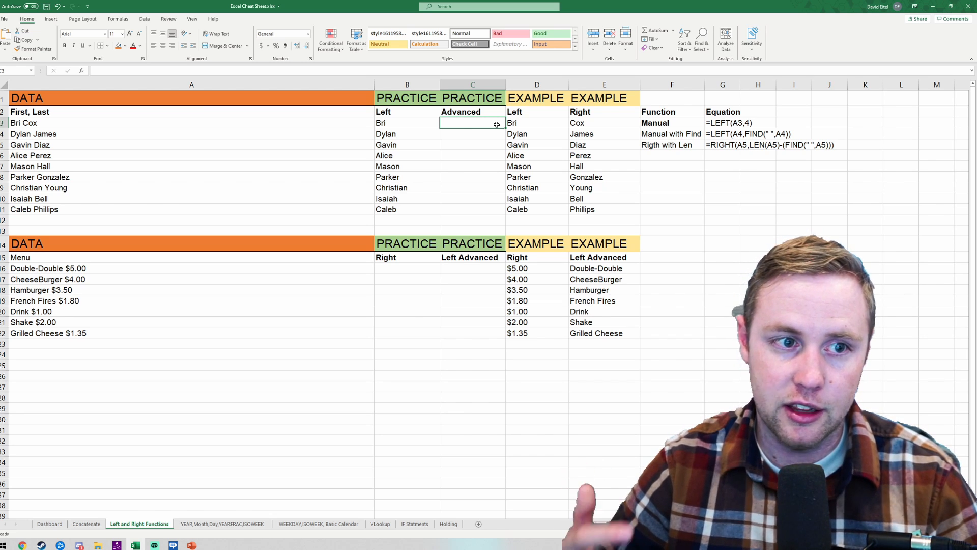
{"action": "type", "text": "=right"}
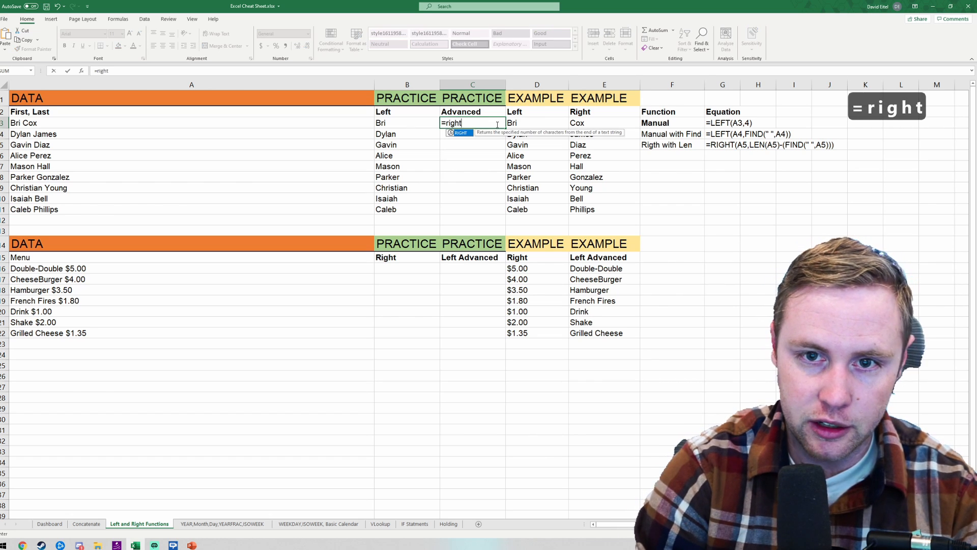
{"action": "key", "text": "Tab"}
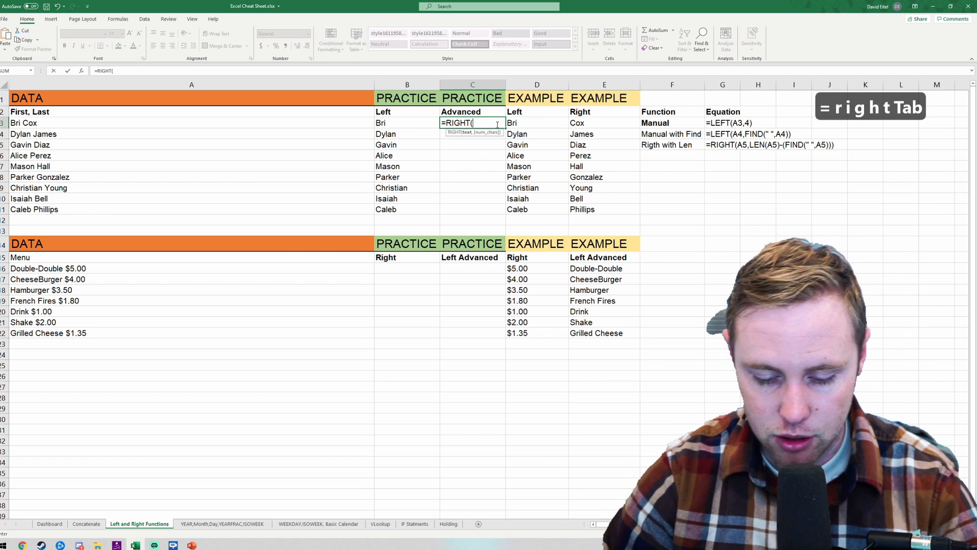
{"action": "left_click", "coordinate": [328, 124]}
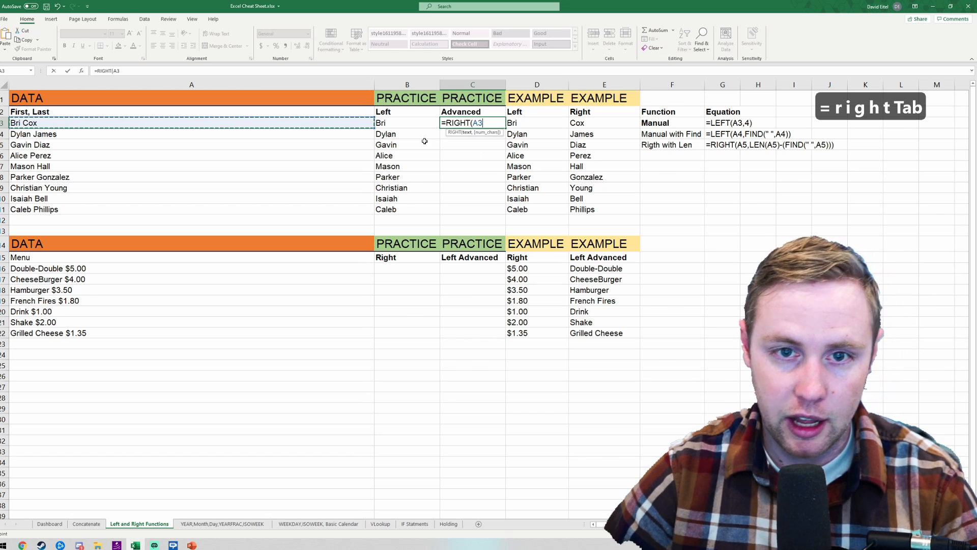
{"action": "type", "text": ",7"}
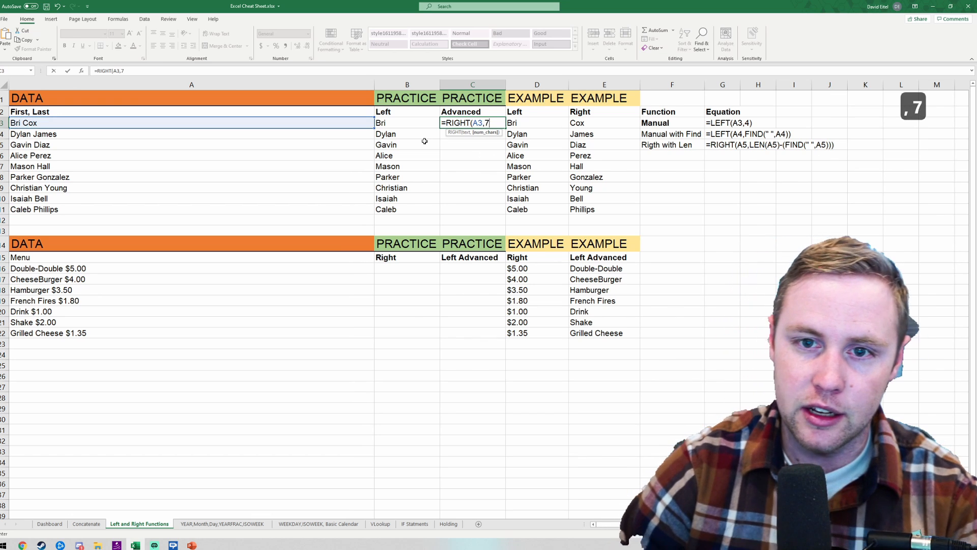
{"action": "key", "text": "Return"}
{"action": "key", "text": "Up"}
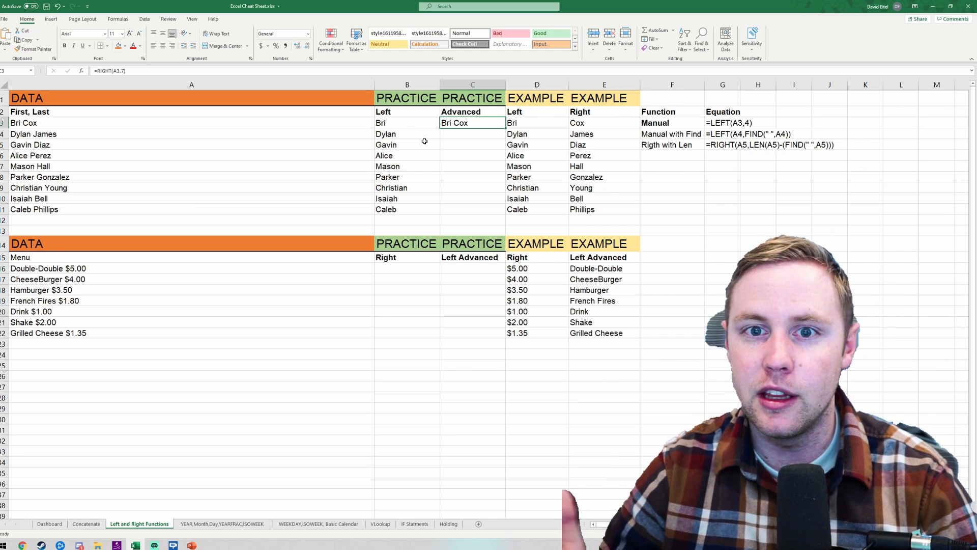
{"action": "key", "text": "Delete"}
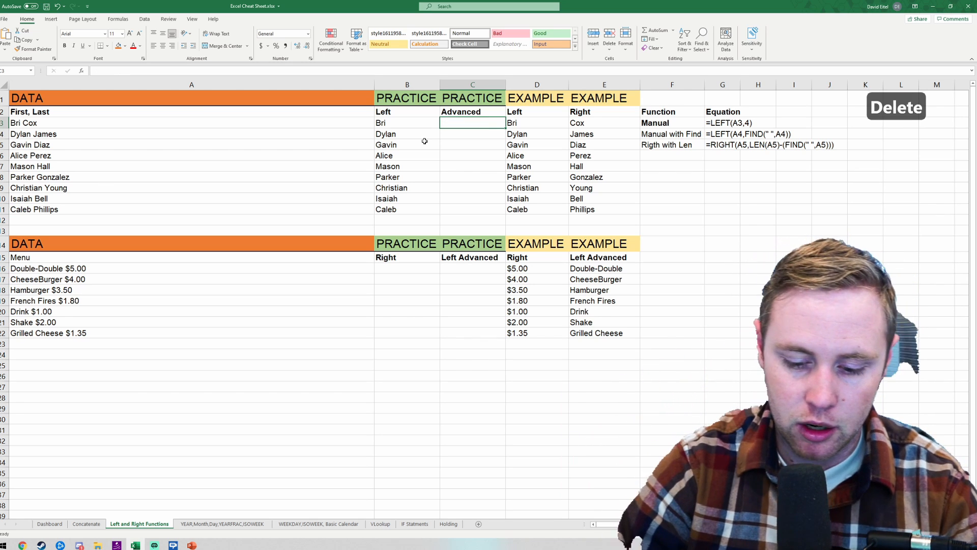
Step: Enter the formula =RIGHT(A3,LEN(A3)) in C3, using the text's full length as the character count
{"action": "type", "text": "="}
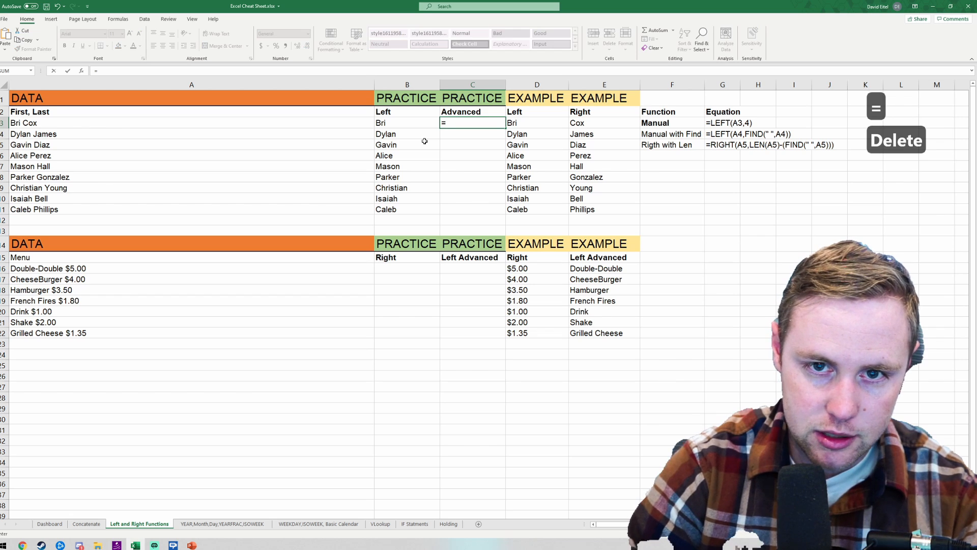
{"action": "type", "text": "right"}
{"action": "key", "text": "Tab"}
{"action": "key", "text": "Left"}
{"action": "key", "text": "Left"}
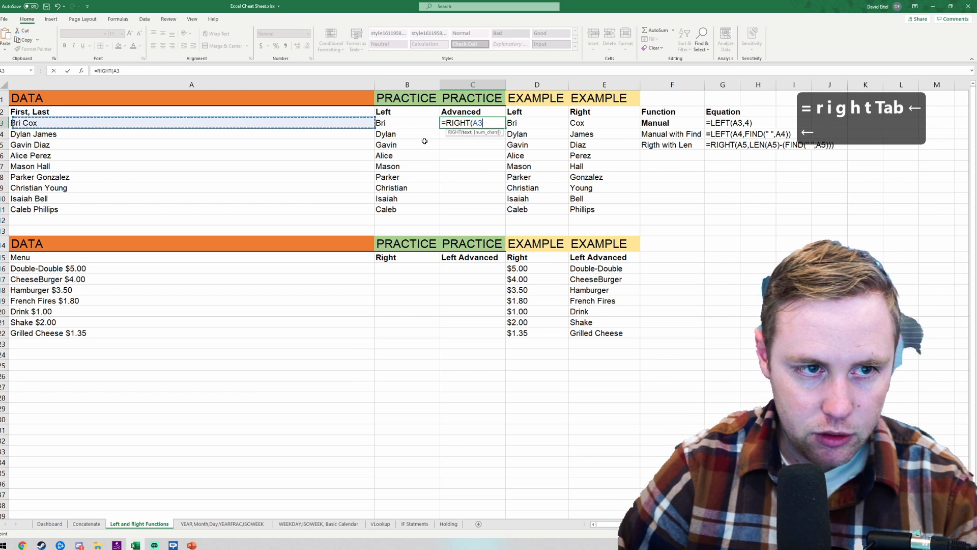
{"action": "key", "text": "Left"}
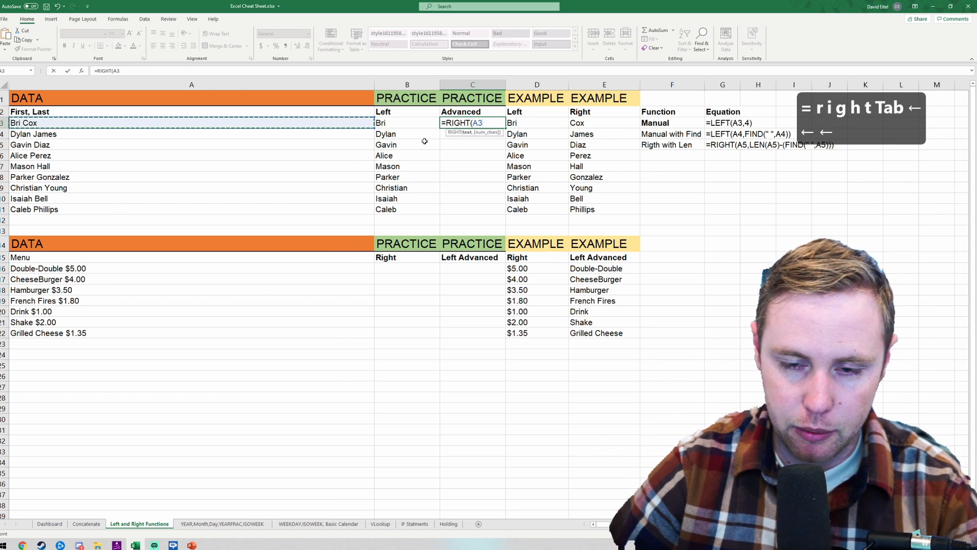
{"action": "type", "text": ","}
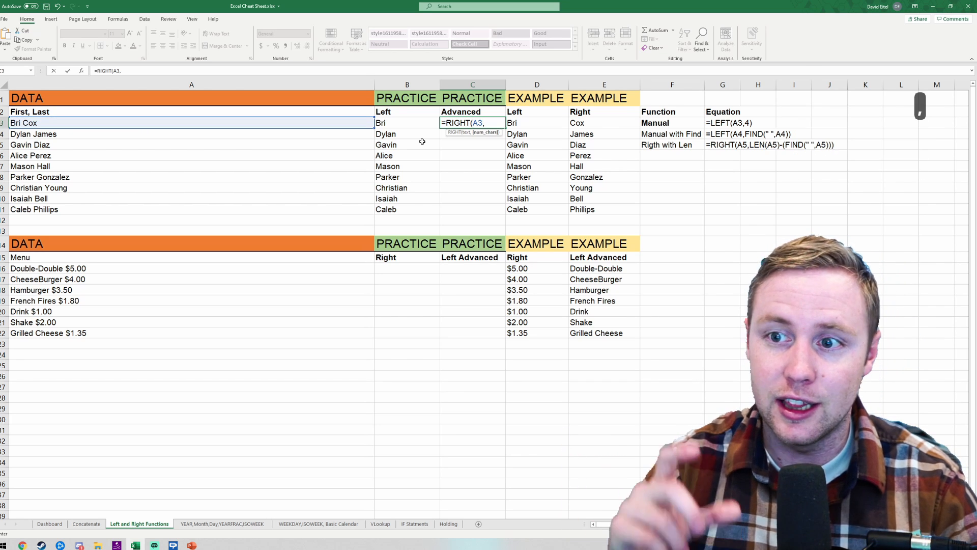
{"action": "type", "text": "len"}
{"action": "key", "text": "Tab"}
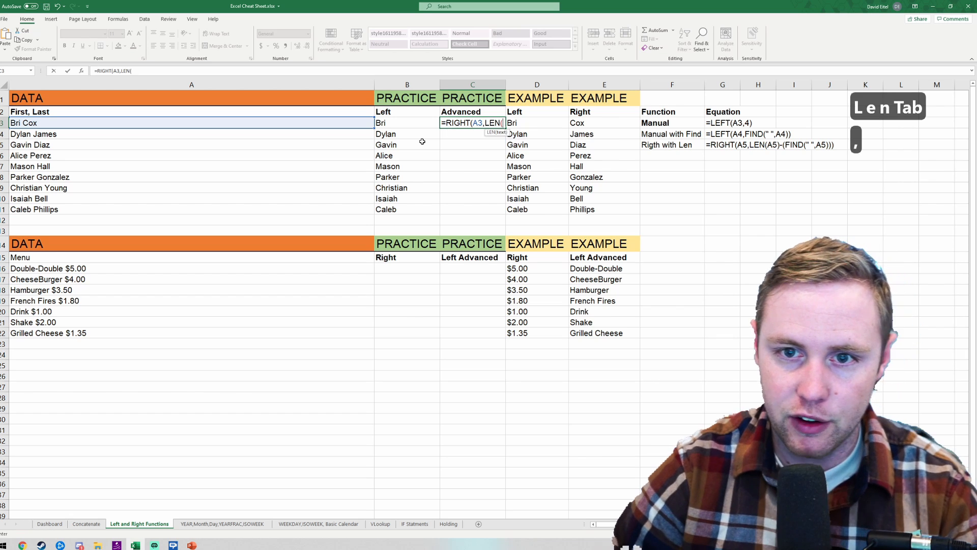
{"action": "key", "text": "Left"}
{"action": "key", "text": "Left"}
{"action": "key", "text": "Left"}
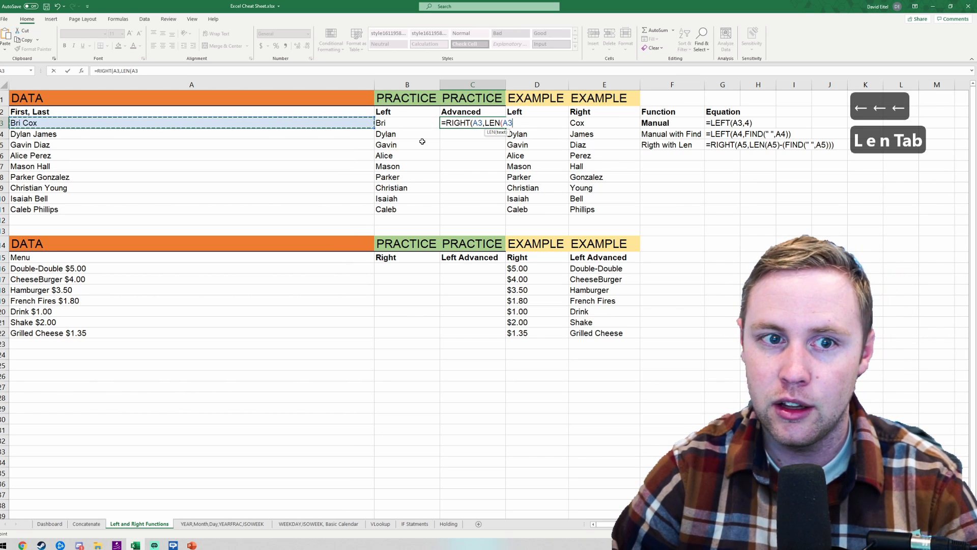
{"action": "key", "text": "Return"}
{"action": "key", "text": "Return"}
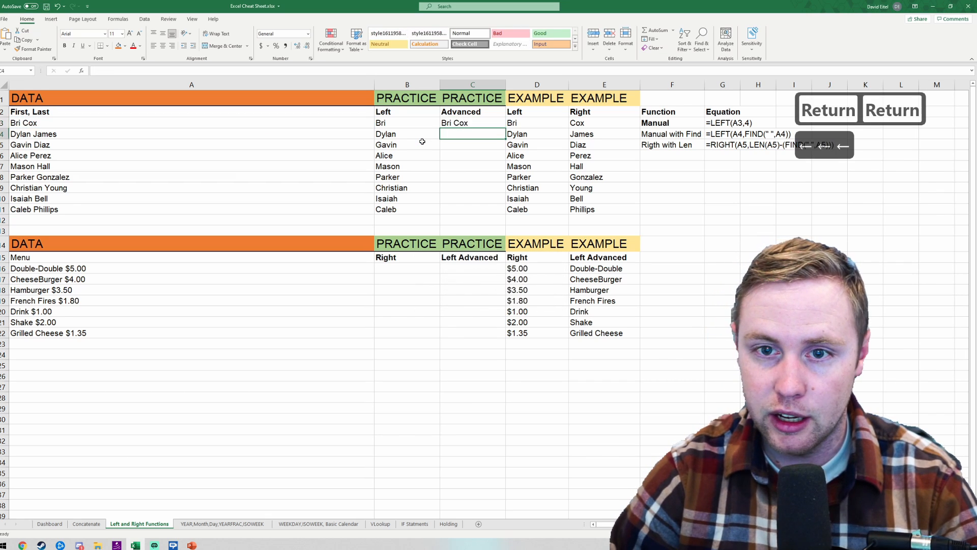
Step: Extend the formula in C3 to =RIGHT(A3,LEN(A3)-FIND(" ",A3)) to extract the last name dynamically
{"action": "key", "text": "Up"}
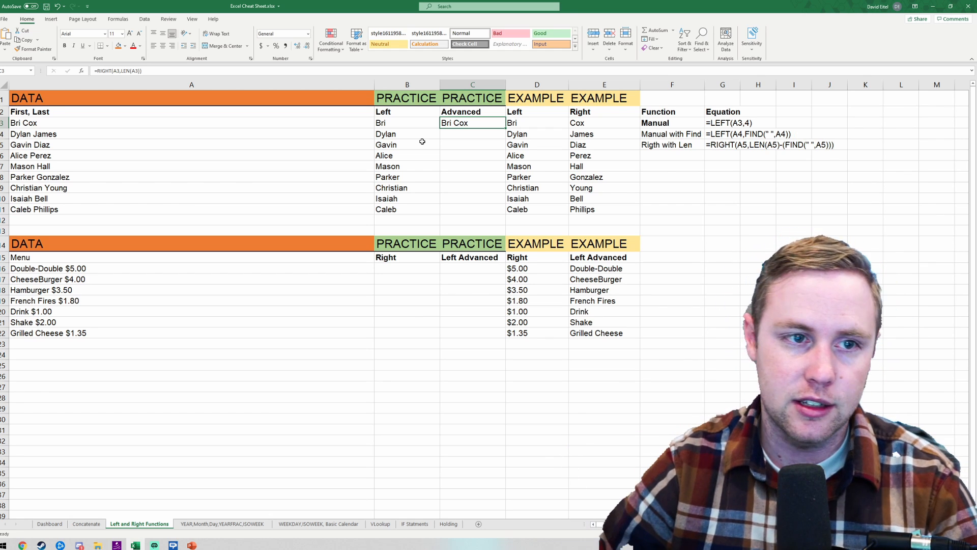
{"action": "left_click", "coordinate": [245, 72]}
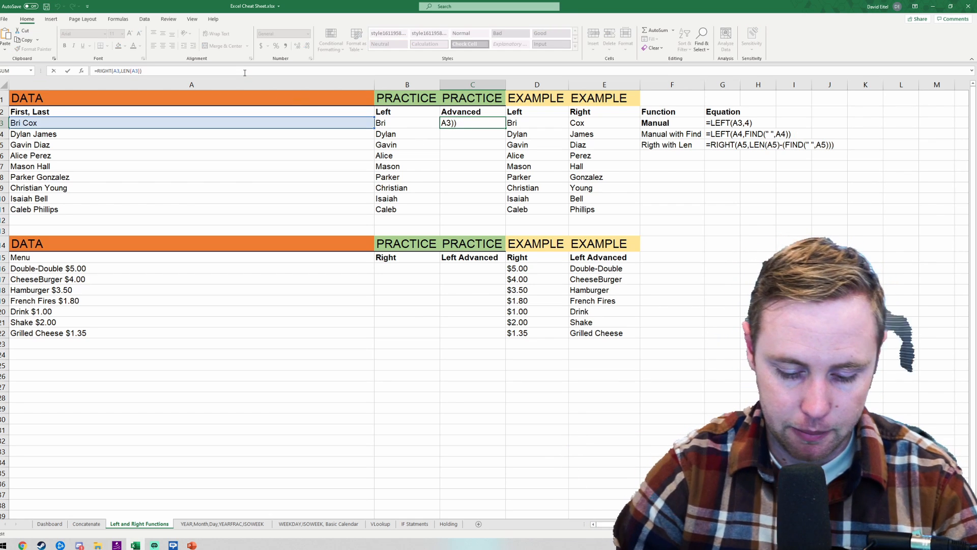
{"action": "key", "text": "BackSpace"}
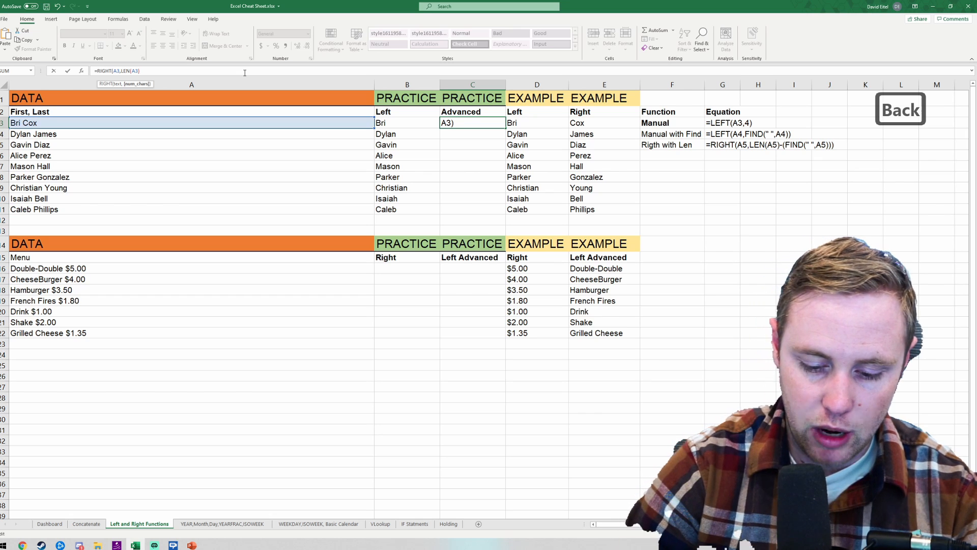
{"action": "type", "text": "-find"}
{"action": "key", "text": "Tab"}
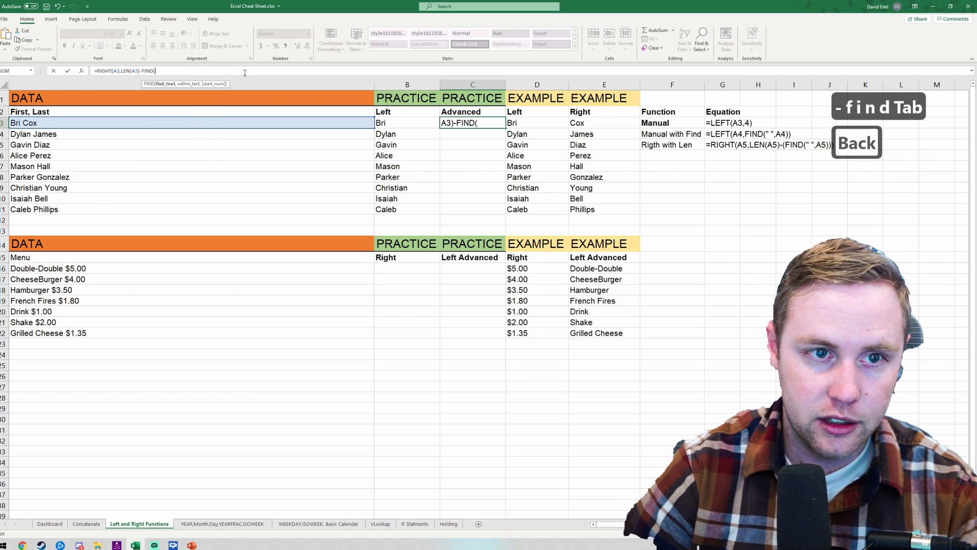
{"action": "key", "text": "Left"}
{"action": "key", "text": "Left"}
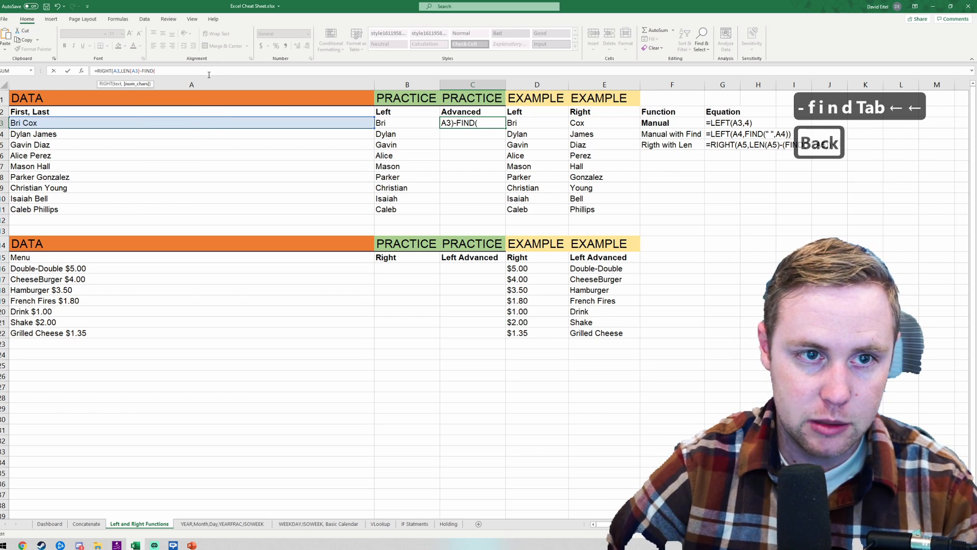
{"action": "left_click", "coordinate": [206, 123]}
{"action": "key", "text": "BackSpace"}
{"action": "key", "text": "BackSpace"}
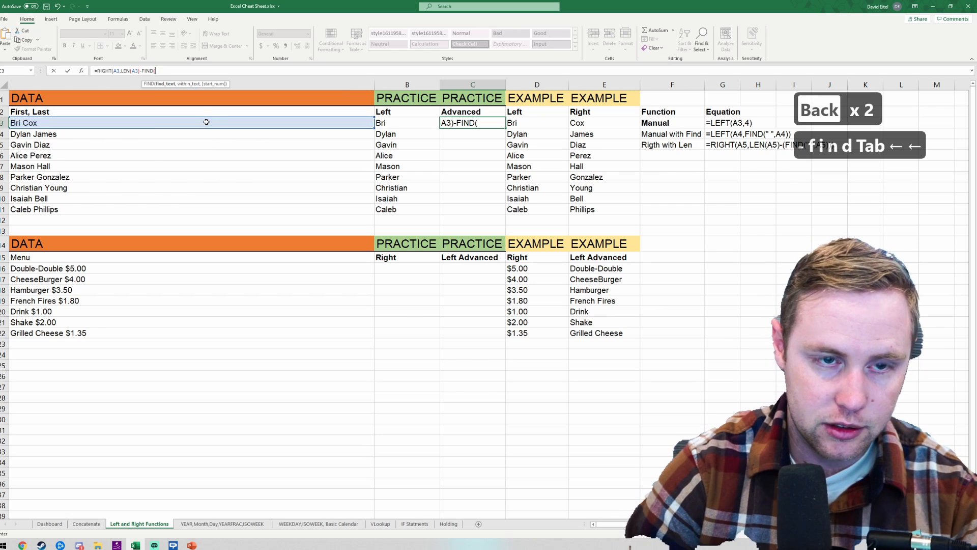
{"action": "type", "text": "\" \""}
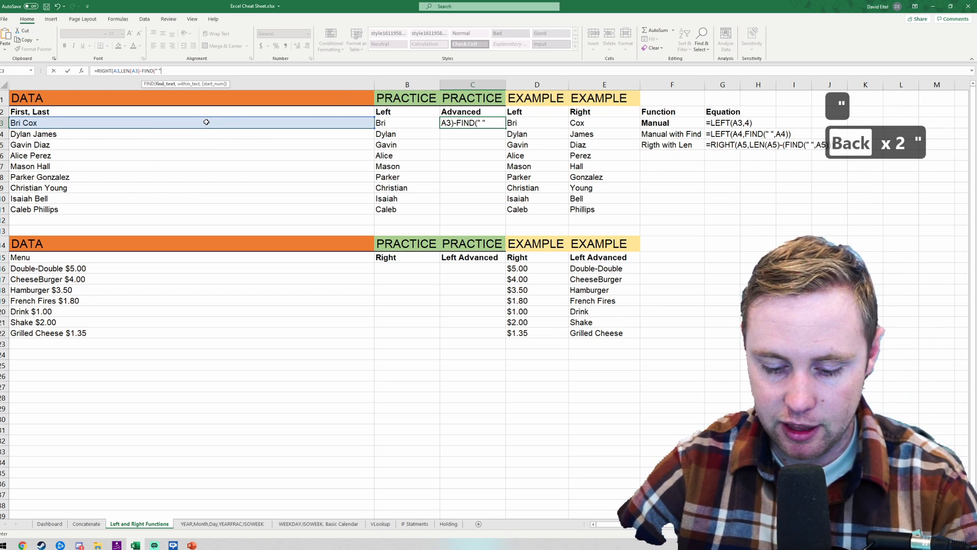
{"action": "type", "text": ","}
{"action": "left_click", "coordinate": [206, 123]}
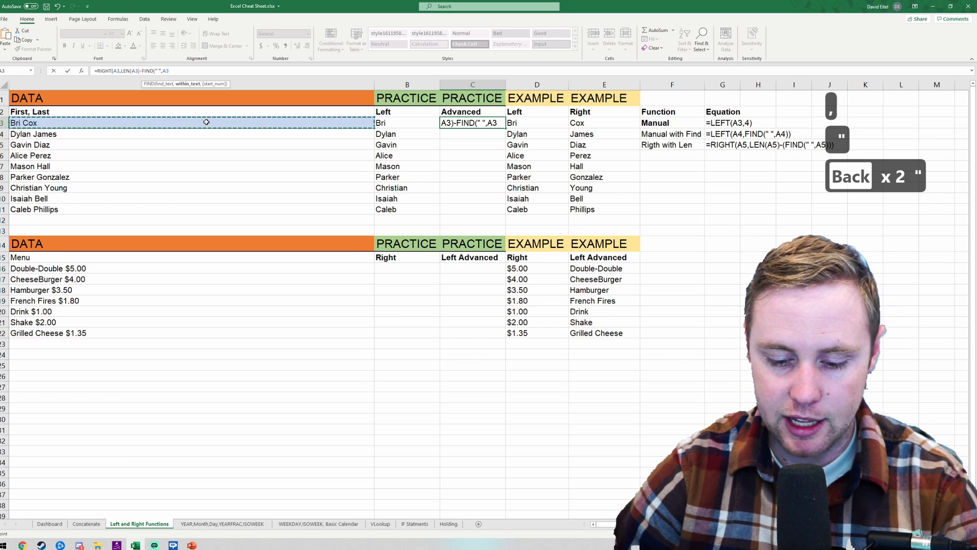
{"action": "type", "text": ")"}
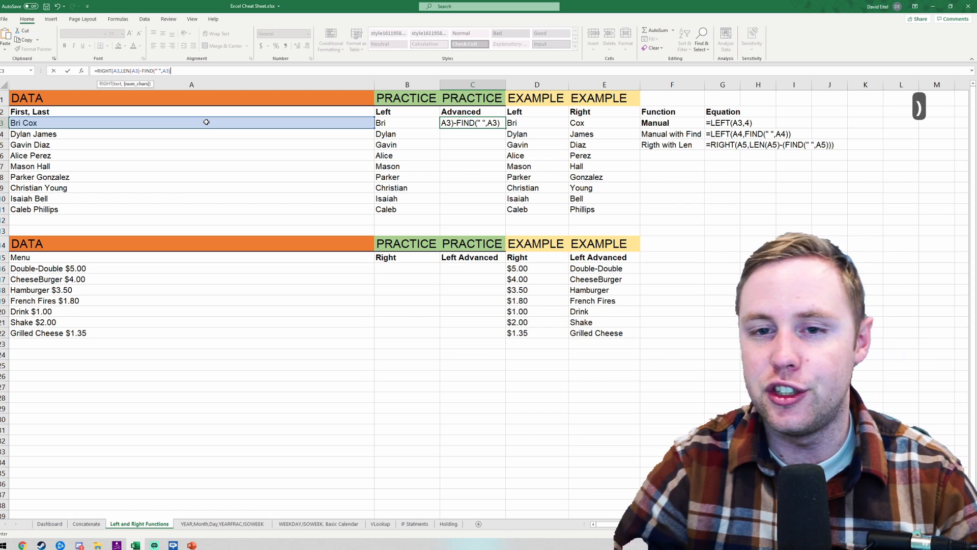
{"action": "key", "text": "Return"}
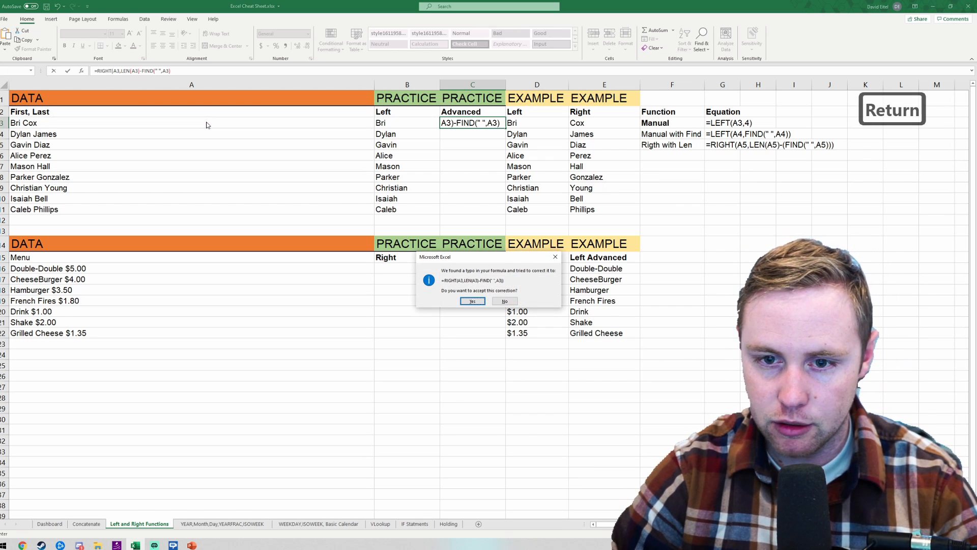
{"action": "key", "text": "Return"}
Step: Review the RIGHT, LEN and FIND formula in C3 and fill it down through C11
{"action": "left_click", "coordinate": [464, 121]}
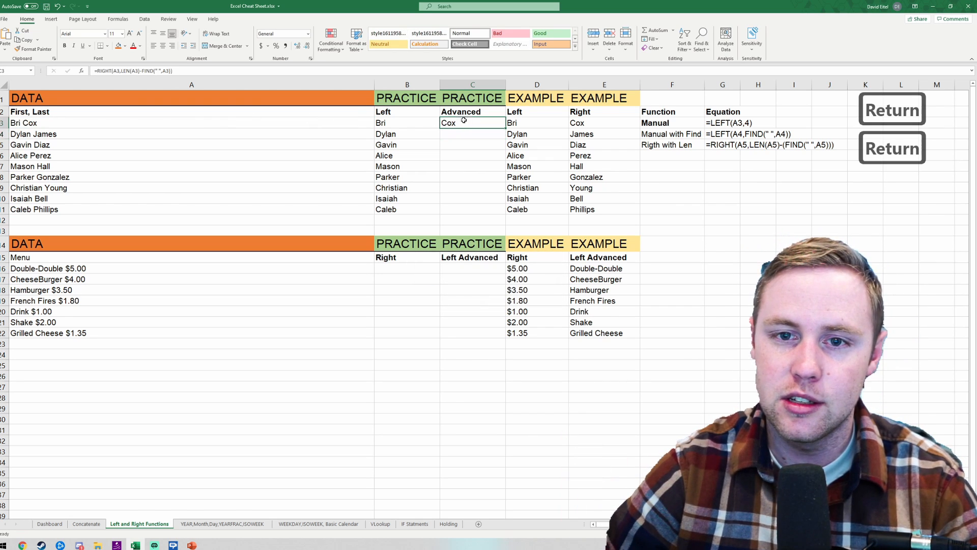
{"action": "key", "text": "F2"}
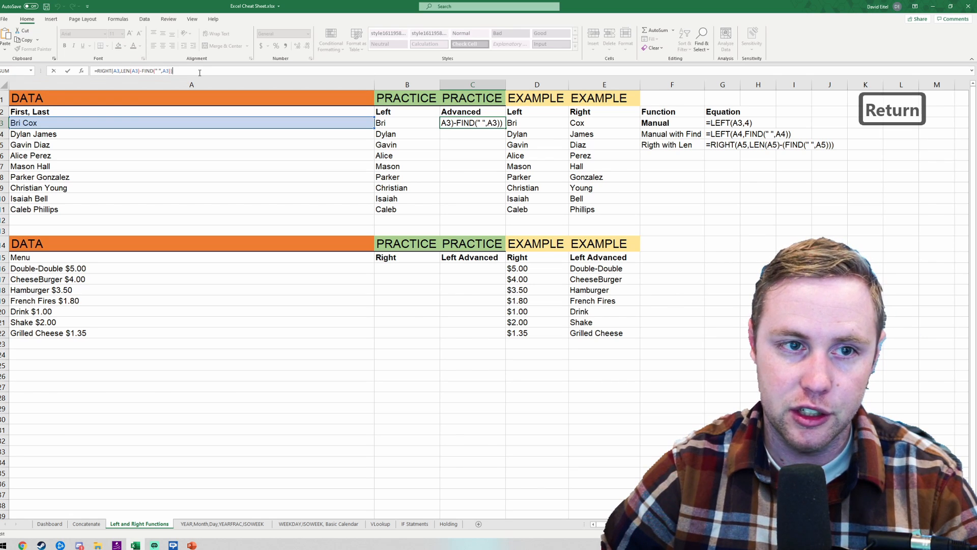
{"action": "key", "text": "Return"}
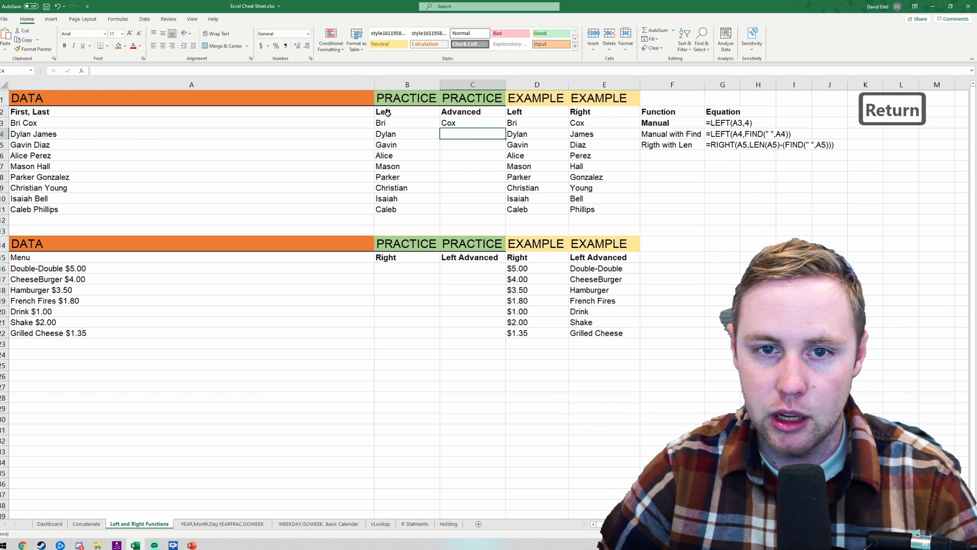
{"action": "left_click", "coordinate": [437, 123]}
{"action": "left_click", "coordinate": [441, 123]}
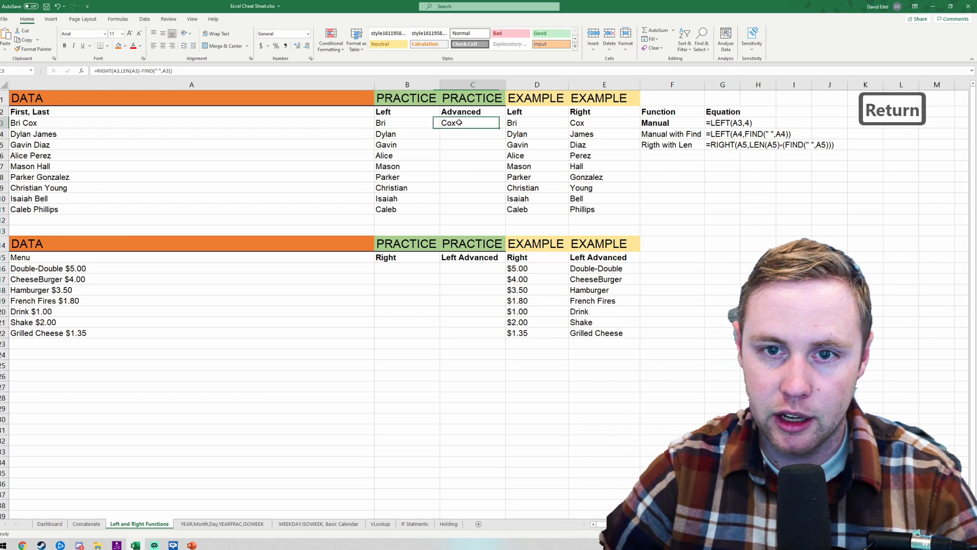
{"action": "double_click", "coordinate": [504, 128]}
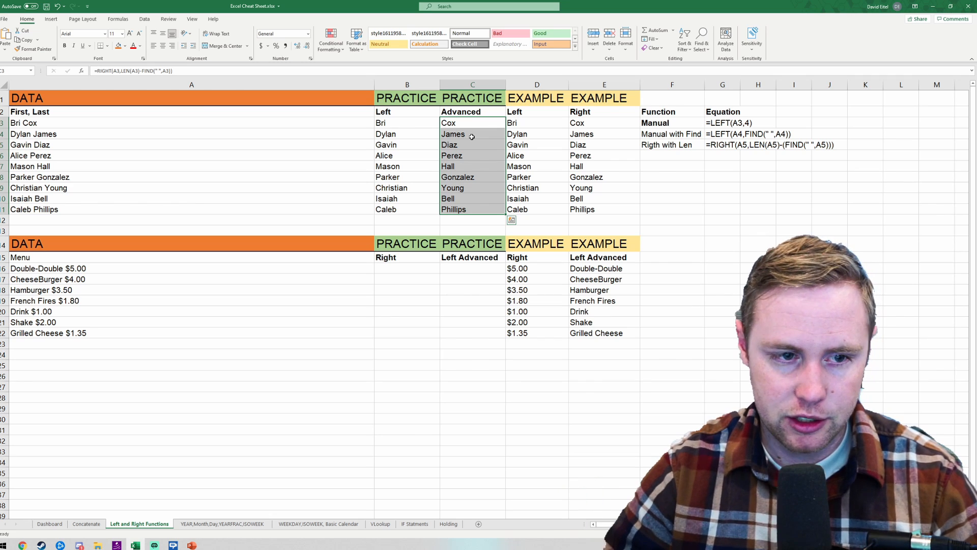
{"action": "left_click", "coordinate": [425, 278]}
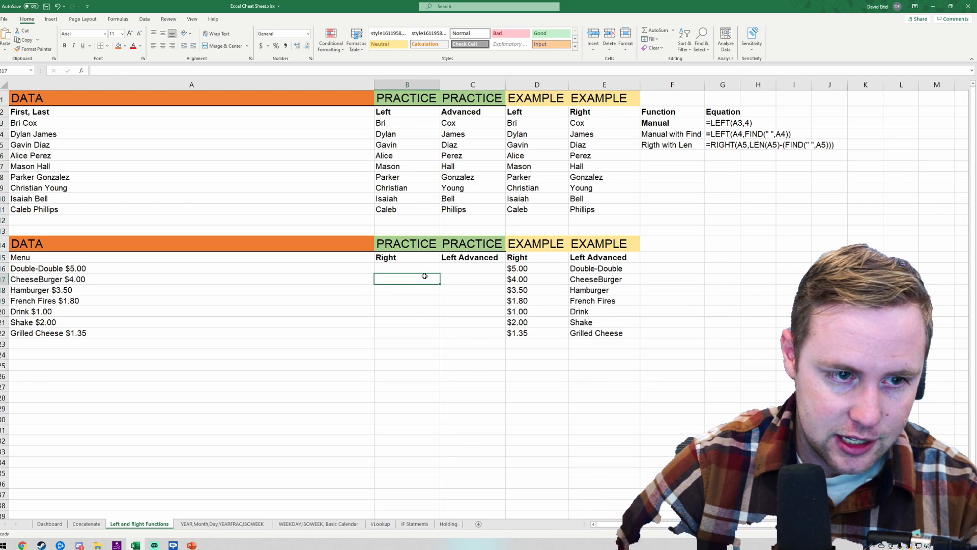
{"action": "double_click", "coordinate": [425, 278]}
{"action": "left_click", "coordinate": [427, 271]}
{"action": "left_click", "coordinate": [297, 261]}
{"action": "left_click_drag", "start_coordinate": [295, 267], "coordinate": [487, 346]}
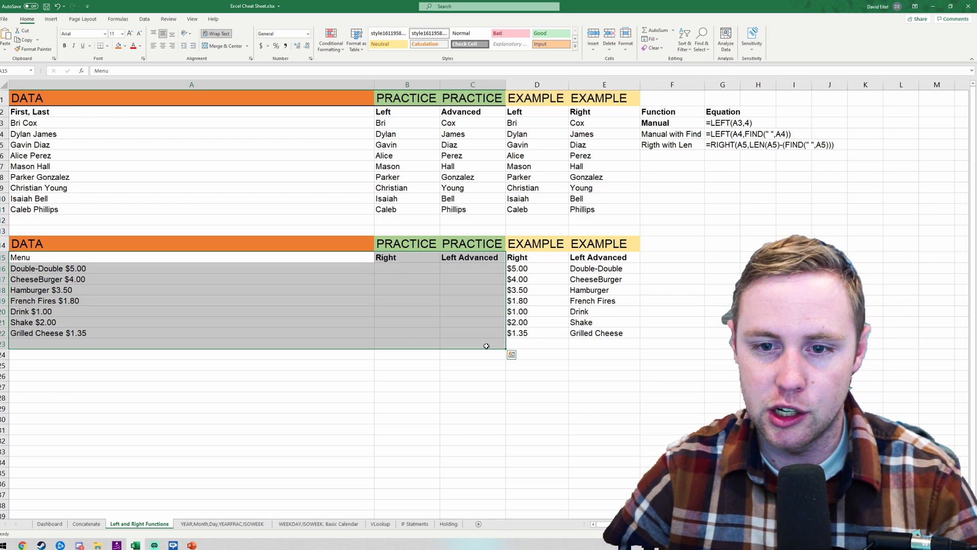
{"action": "left_click", "coordinate": [410, 278]}
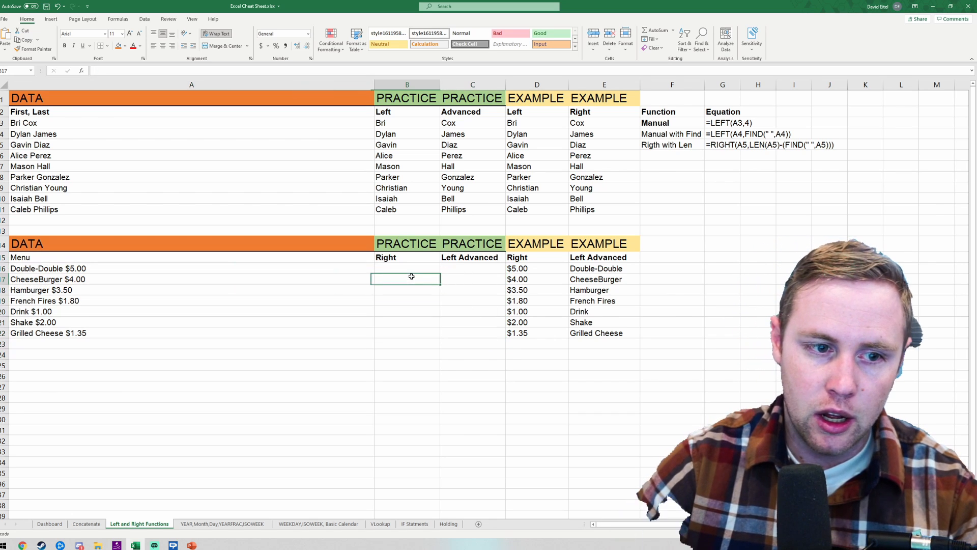
Step: Enter the formula =RIGHT(A16,5) in B16 to extract the price from the first menu item
{"action": "left_click", "coordinate": [406, 269]}
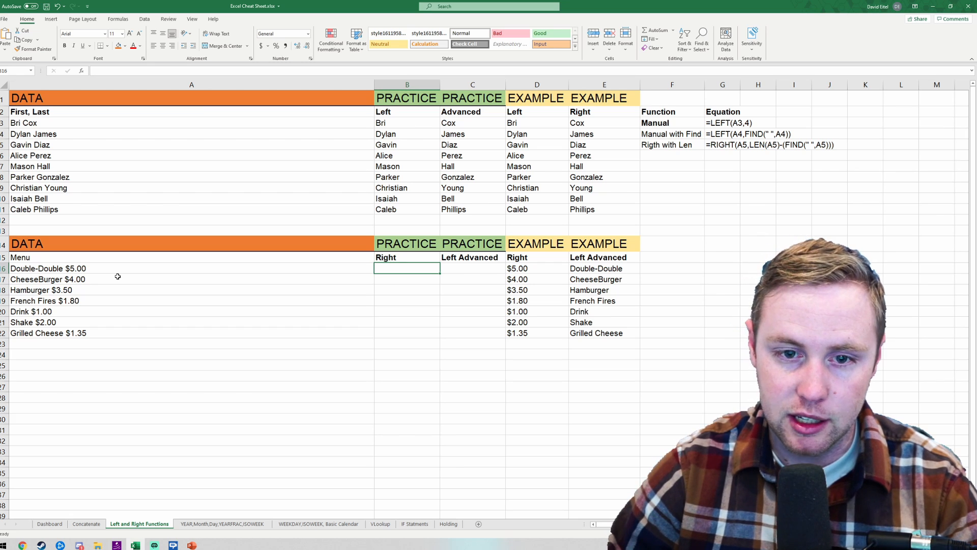
{"action": "type", "text": "="}
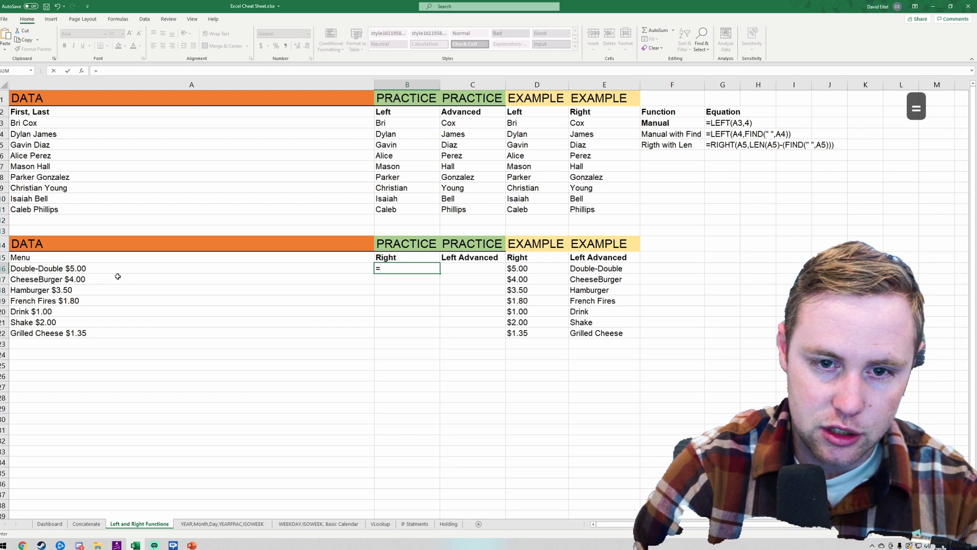
{"action": "type", "text": "right"}
{"action": "key", "text": "Tab"}
{"action": "key", "text": "Left"}
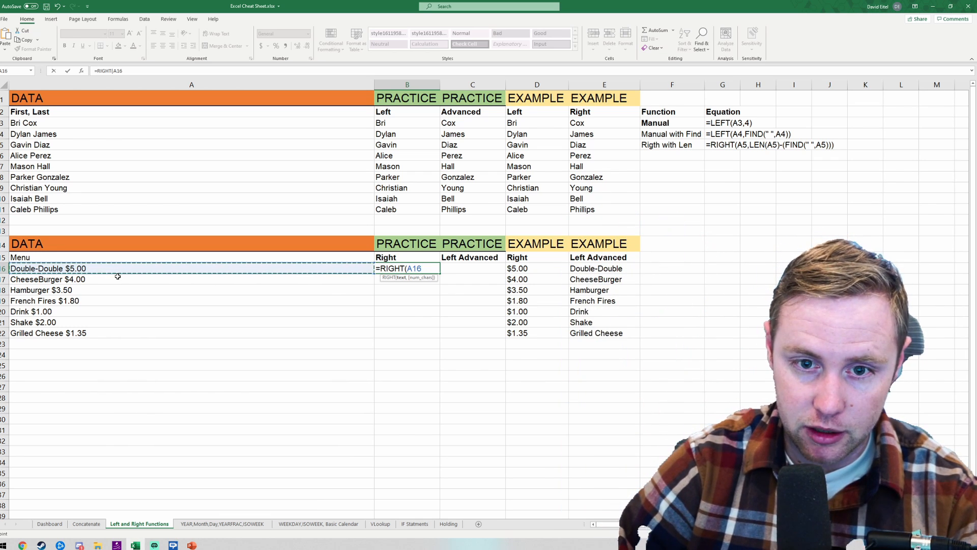
{"action": "type", "text": ",5"}
{"action": "key", "text": "Return"}
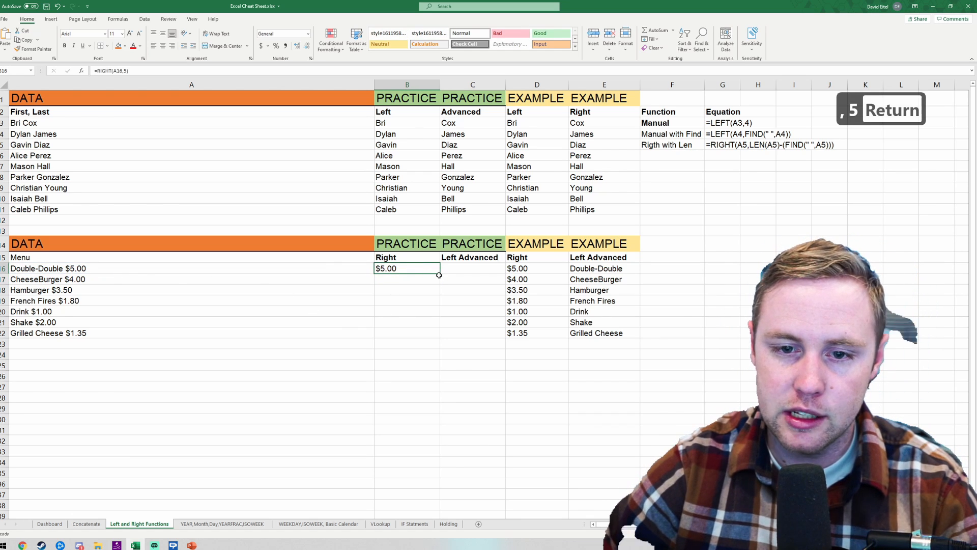
Step: Fill the RIGHT formula from B16 down through B22 for all the menu items
{"action": "left_click", "coordinate": [441, 279]}
{"action": "left_click", "coordinate": [429, 269]}
{"action": "double_click", "coordinate": [440, 273]}
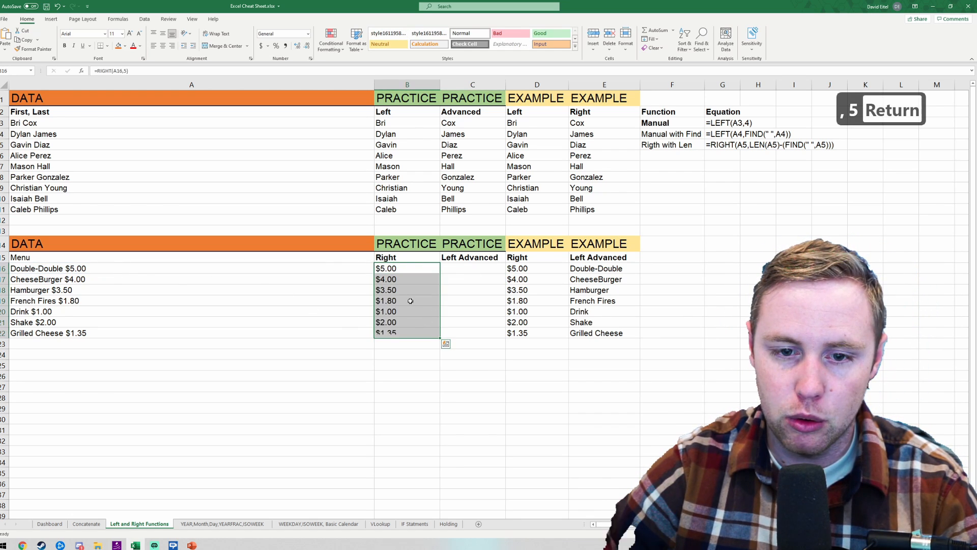
{"action": "left_click_drag", "start_coordinate": [157, 268], "coordinate": [147, 331]}
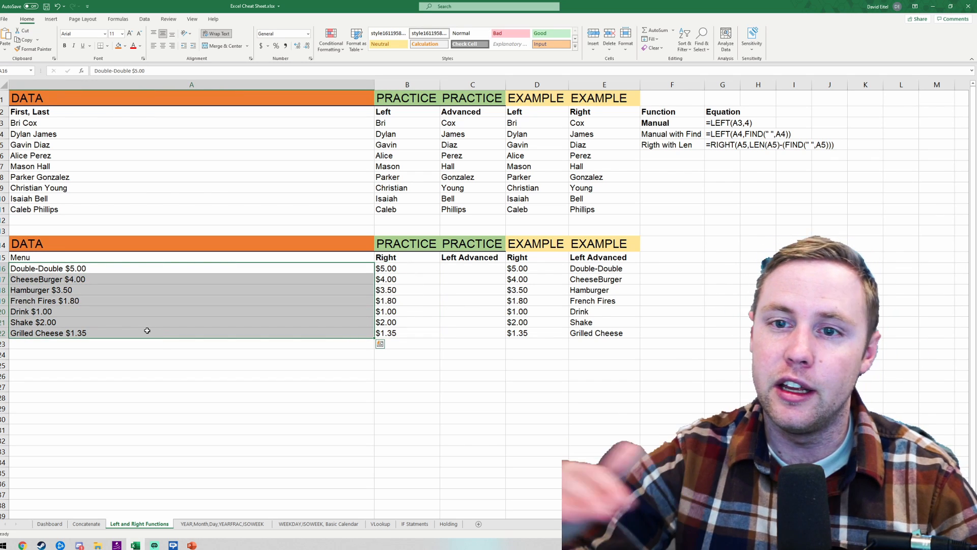
{"action": "left_click", "coordinate": [474, 270]}
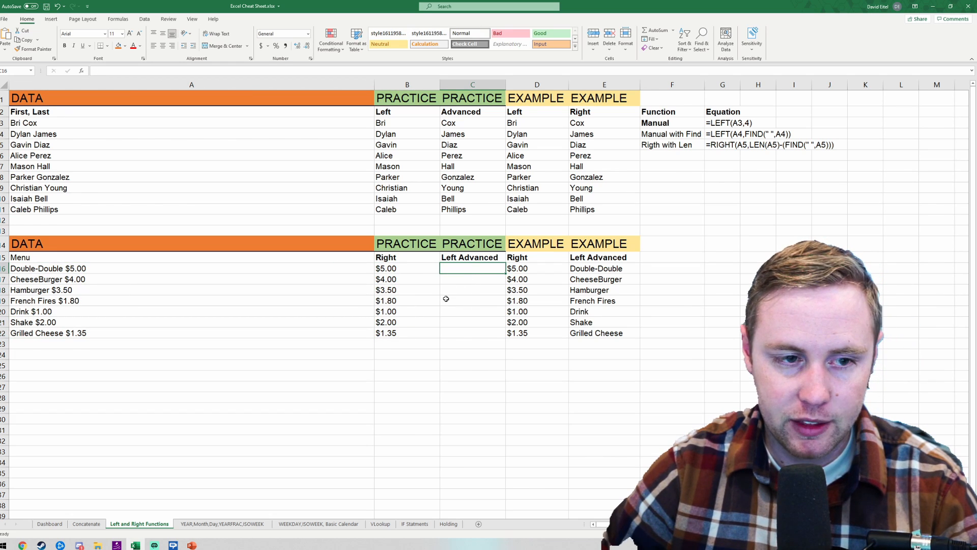
{"action": "type", "text": "=left"}
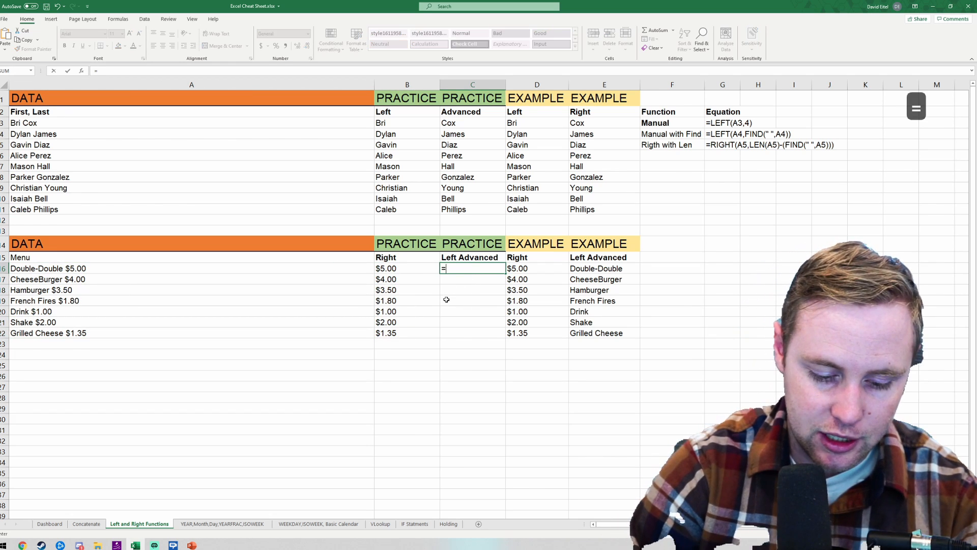
{"action": "key", "text": "Tab"}
{"action": "key", "text": "Left"}
{"action": "key", "text": "Left"}
{"action": "key", "text": "Left"}
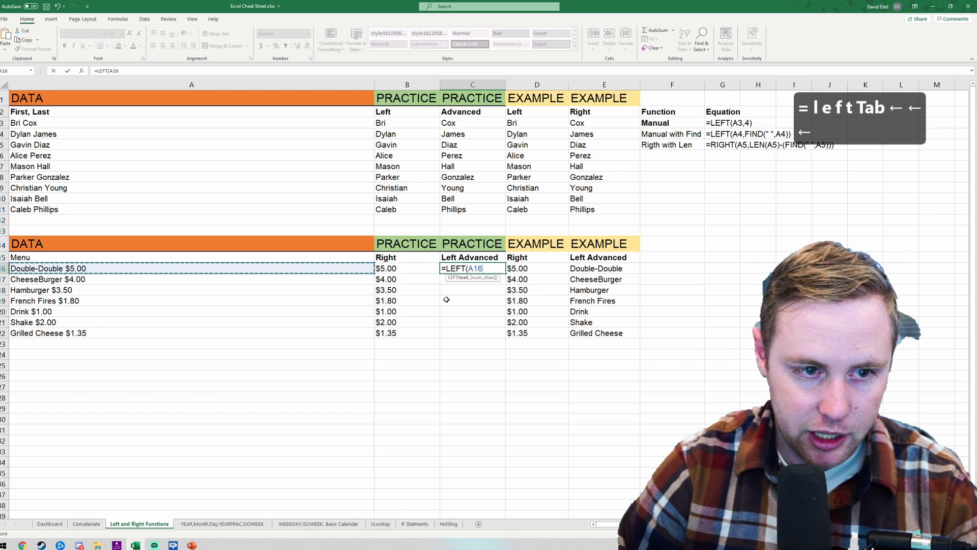
{"action": "key", "text": "Down"}
{"action": "key", "text": "Down"}
{"action": "key", "text": "Down"}
{"action": "key", "text": "Down"}
{"action": "key", "text": "Escape"}
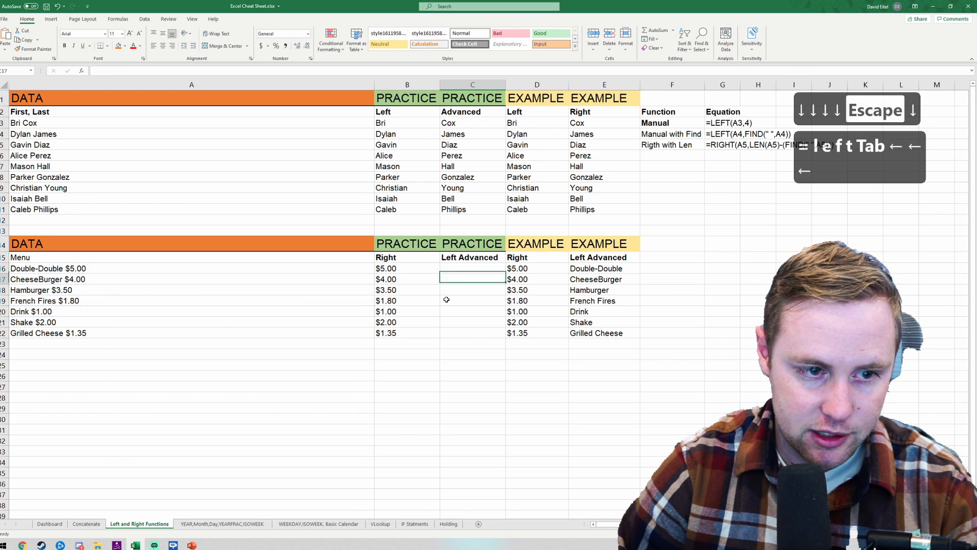
Step: Try the formula =LEFT(A20,5) in C20 to extract the first five characters of the drink entry
{"action": "key", "text": "Down"}
{"action": "key", "text": "Down"}
{"action": "key", "text": "Down"}
{"action": "key", "text": "Down"}
{"action": "type", "text": "="}
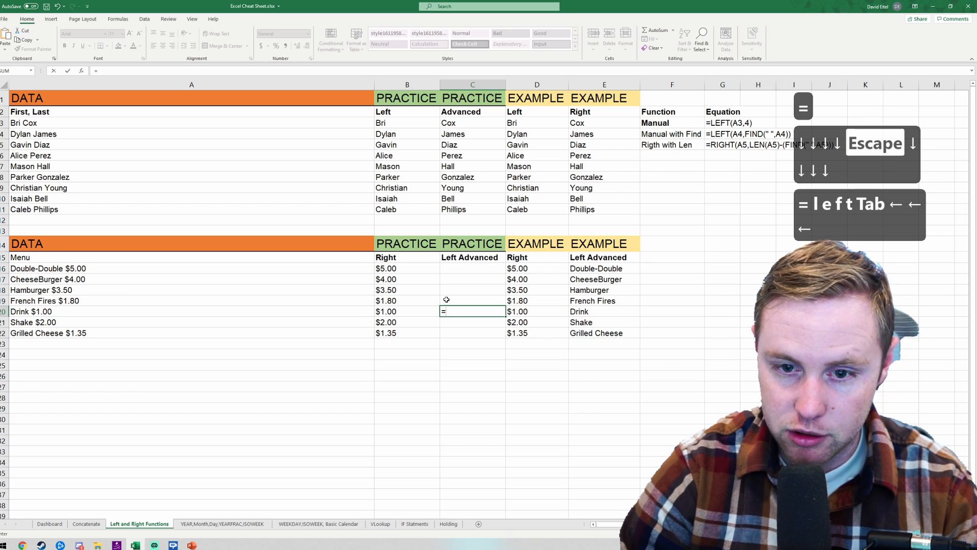
{"action": "type", "text": "left"}
{"action": "key", "text": "Tab"}
{"action": "key", "text": "Left"}
{"action": "key", "text": "Left"}
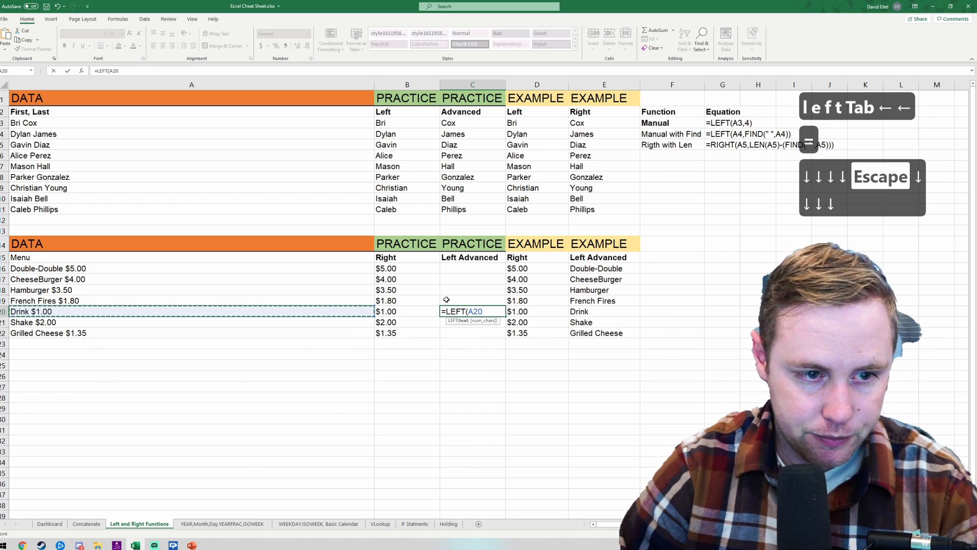
{"action": "type", "text": ","}
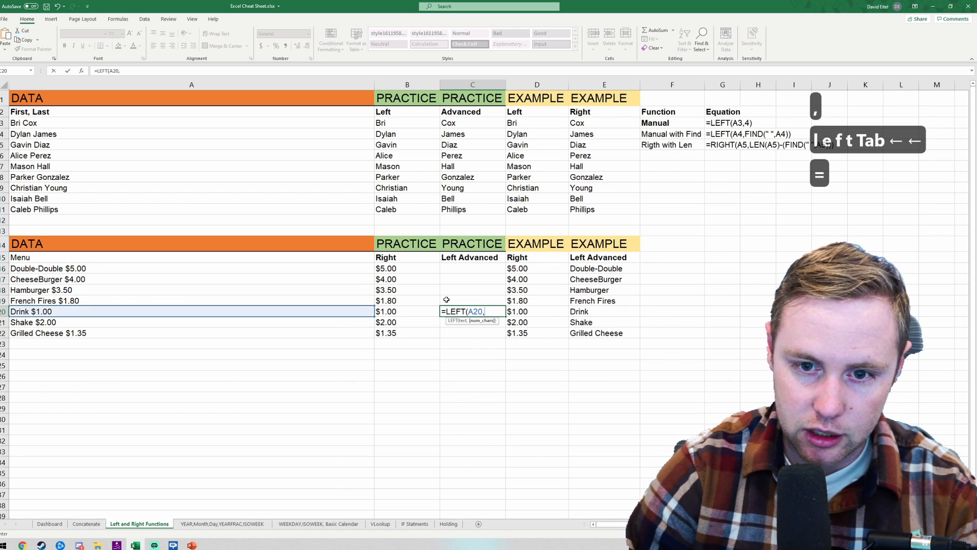
{"action": "type", "text": "5"}
{"action": "key", "text": "Return"}
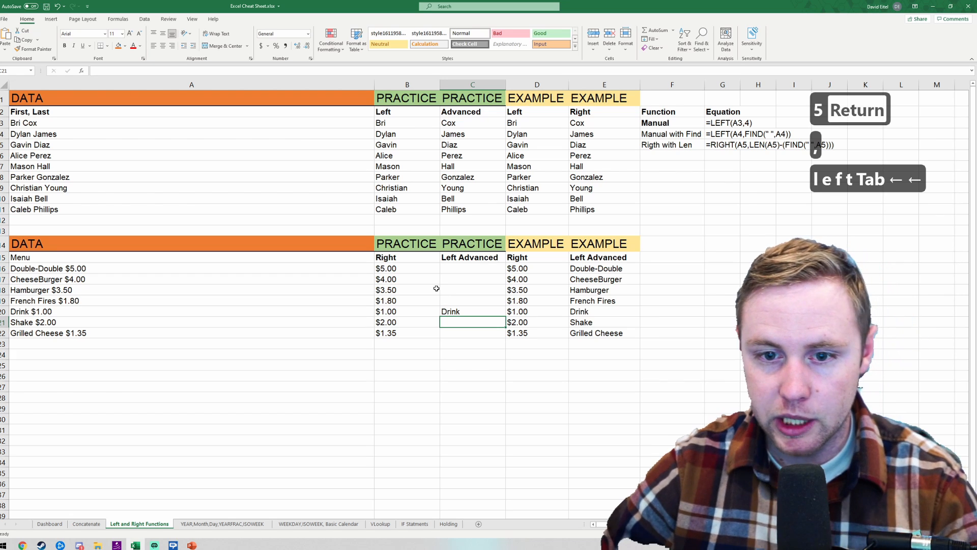
Step: Try filling the fixed-length LEFT formula from C20 down through C22, and clear C20:C22 again
{"action": "left_click", "coordinate": [489, 311]}
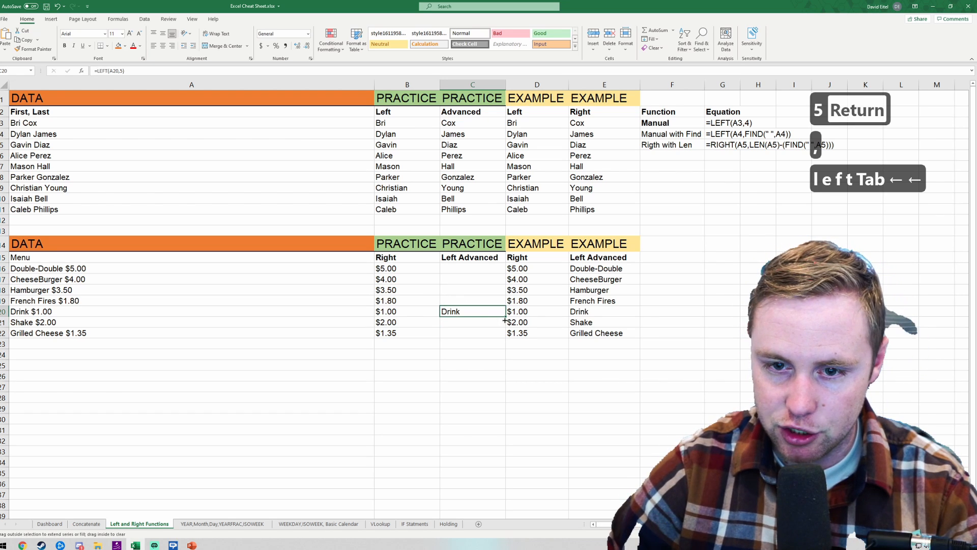
{"action": "left_click_drag", "start_coordinate": [505, 317], "coordinate": [503, 351]}
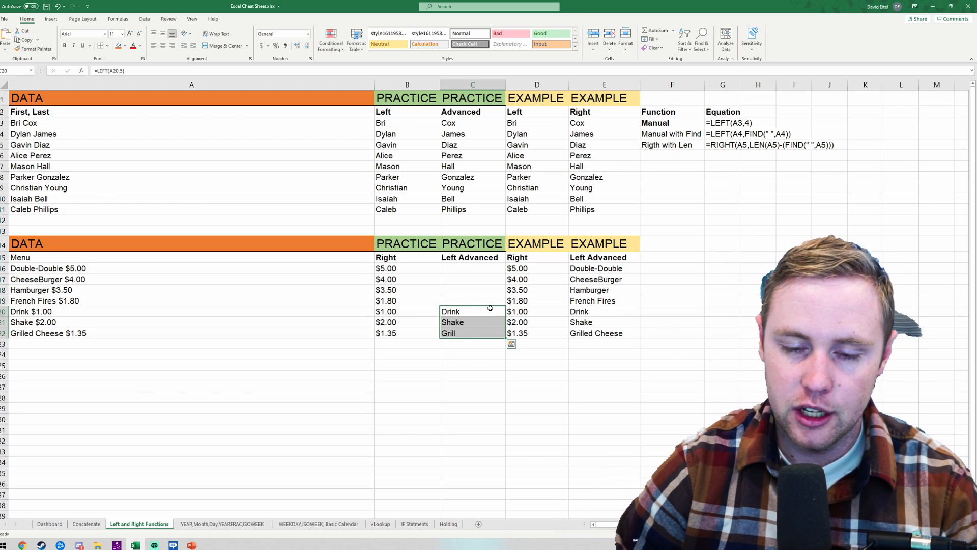
{"action": "key", "text": "Up"}
{"action": "key", "text": "Down"}
{"action": "key", "text": "shift+Down"}
{"action": "key", "text": "shift+Down"}
{"action": "key", "text": "Delete"}
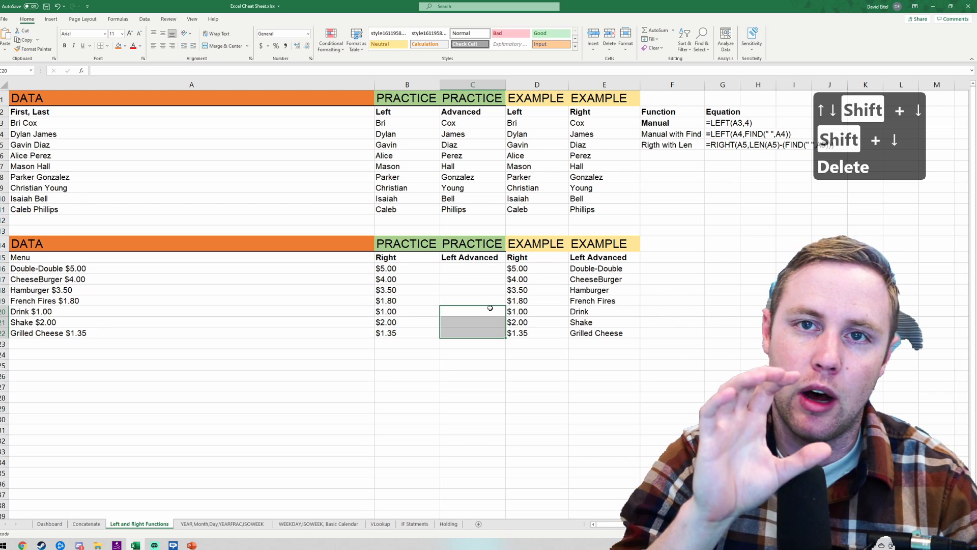
Step: Start a LEFT formula in C16 with the first menu entry, A16, as its text argument
{"action": "key", "text": "Up"}
{"action": "key", "text": "Up"}
{"action": "key", "text": "Up"}
{"action": "key", "text": "Up"}
{"action": "key", "text": "Down"}
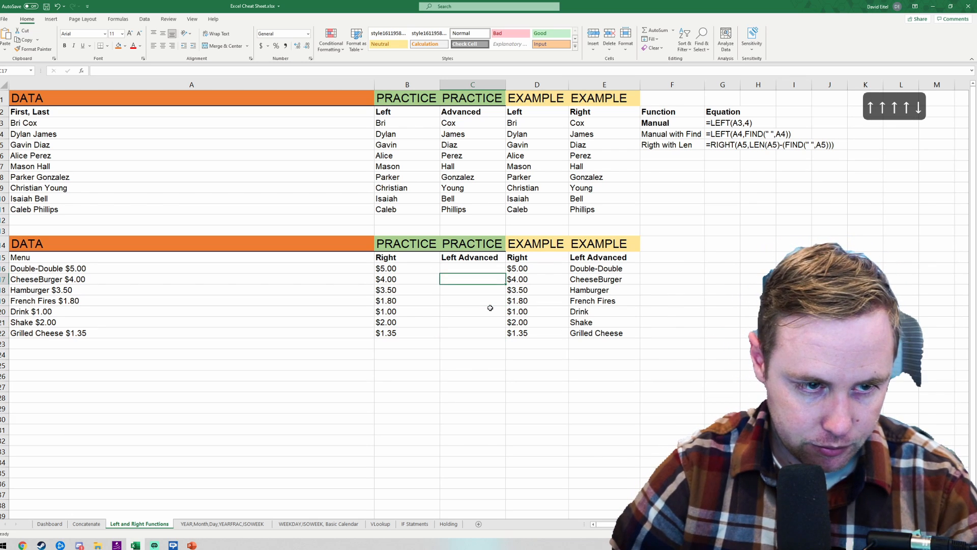
{"action": "key", "text": "Up"}
{"action": "type", "text": "="}
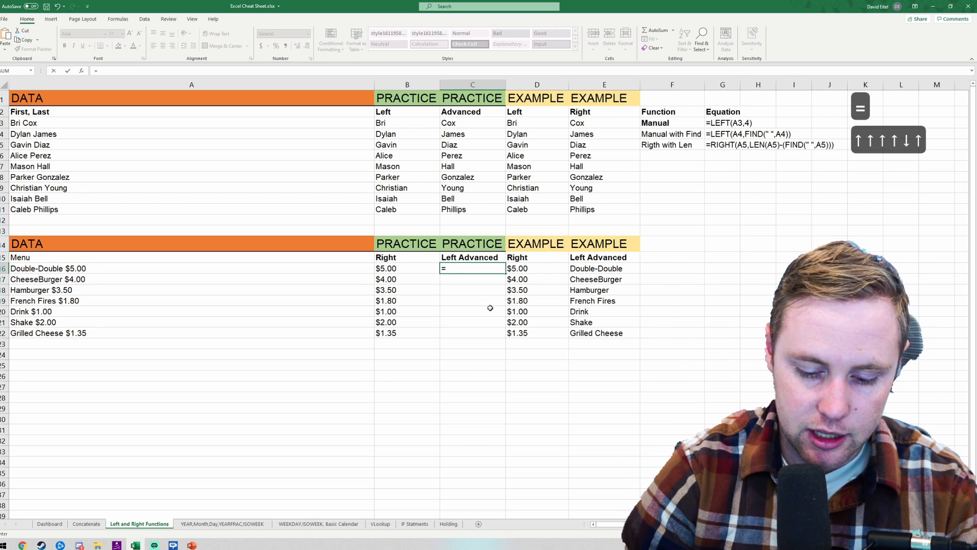
{"action": "type", "text": "left"}
{"action": "key", "text": "Tab"}
{"action": "key", "text": "Left"}
{"action": "key", "text": "Left"}
{"action": "key", "text": "Left"}
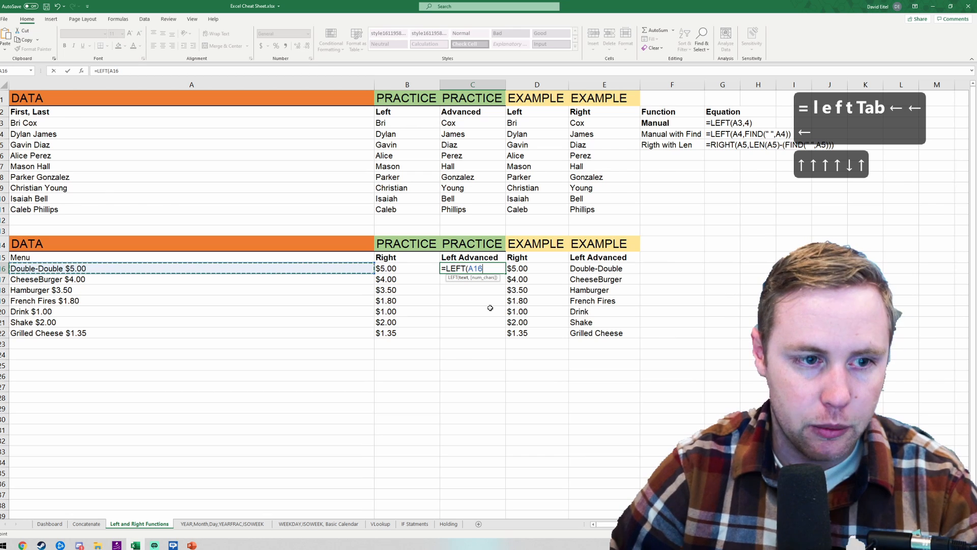
{"action": "type", "text": ","}
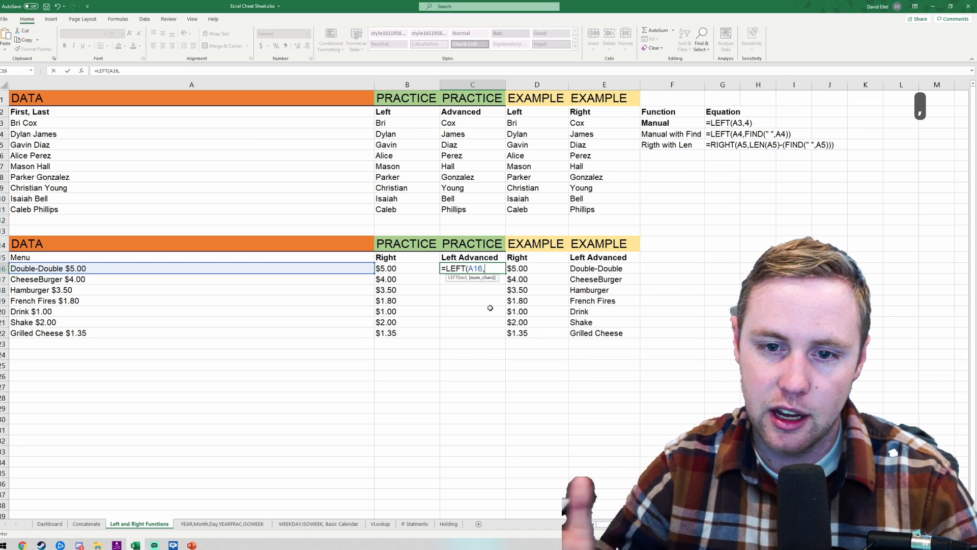
Step: Complete the C16 formula as =LEFT(A16,FIND(" $",A16)) to extract the item name before the price, accepting the closing-parenthesis correction
{"action": "type", "text": "find"}
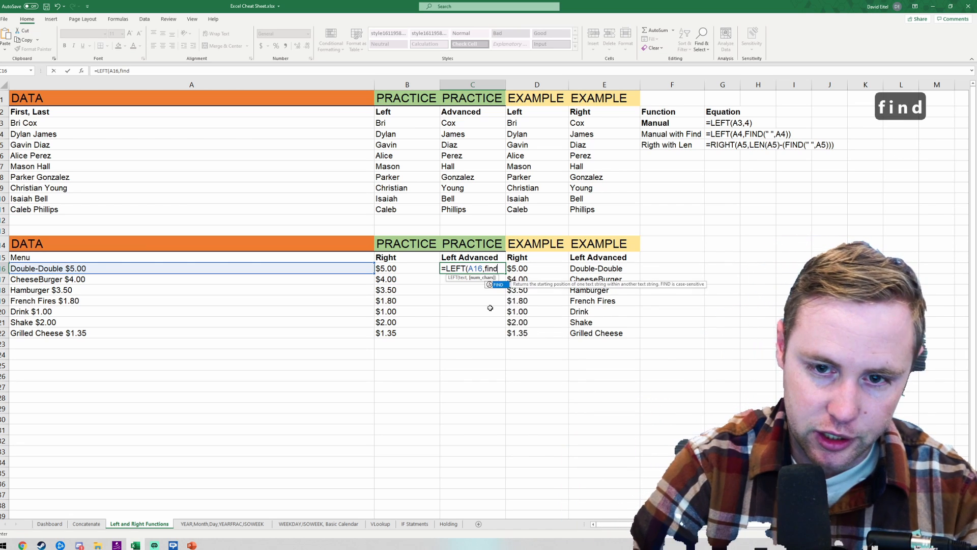
{"action": "key", "text": "Tab"}
{"action": "key", "text": "Left"}
{"action": "key", "text": "Right"}
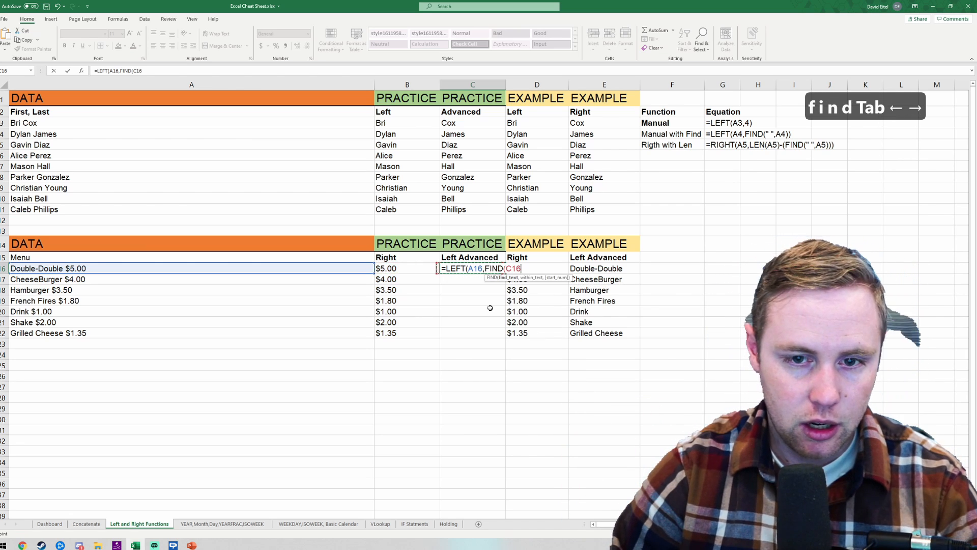
{"action": "key", "text": "BackSpace"}
{"action": "key", "text": "BackSpace"}
{"action": "key", "text": "BackSpace"}
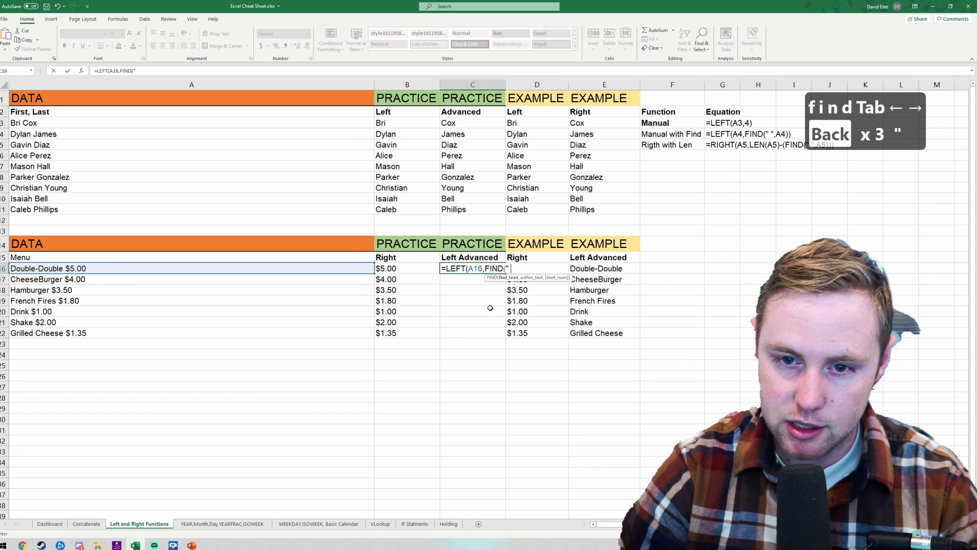
{"action": "type", "text": "\""}
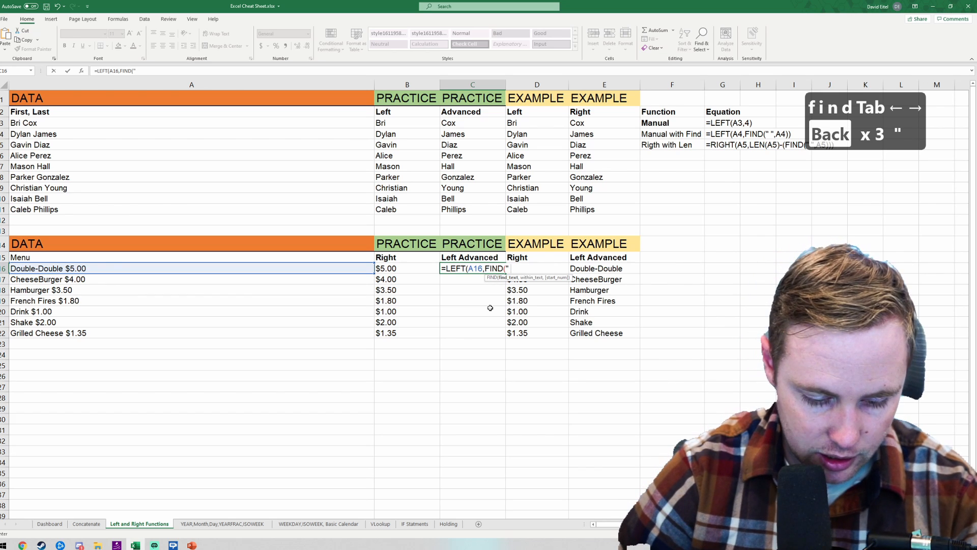
{"action": "type", "text": " $\""}
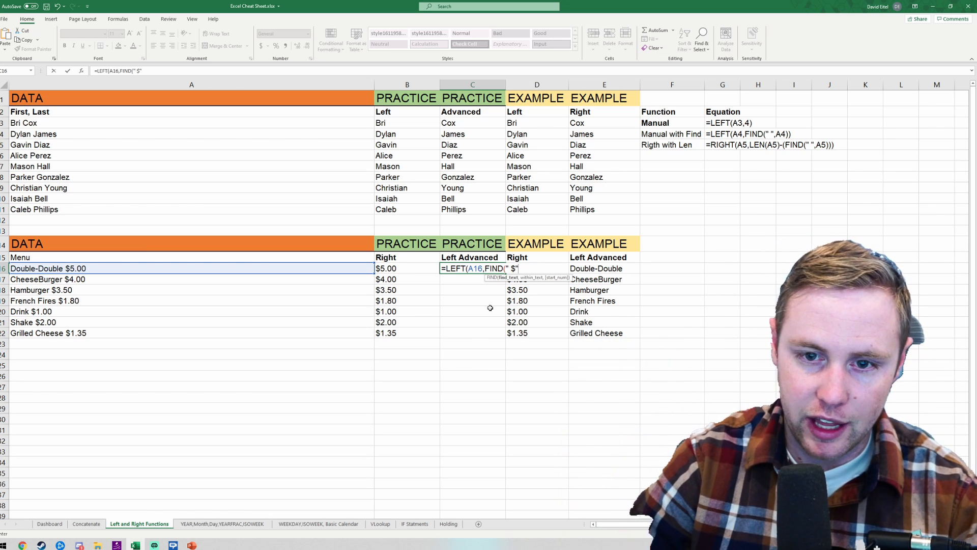
{"action": "type", "text": ","}
{"action": "key", "text": "Left"}
{"action": "key", "text": "Left"}
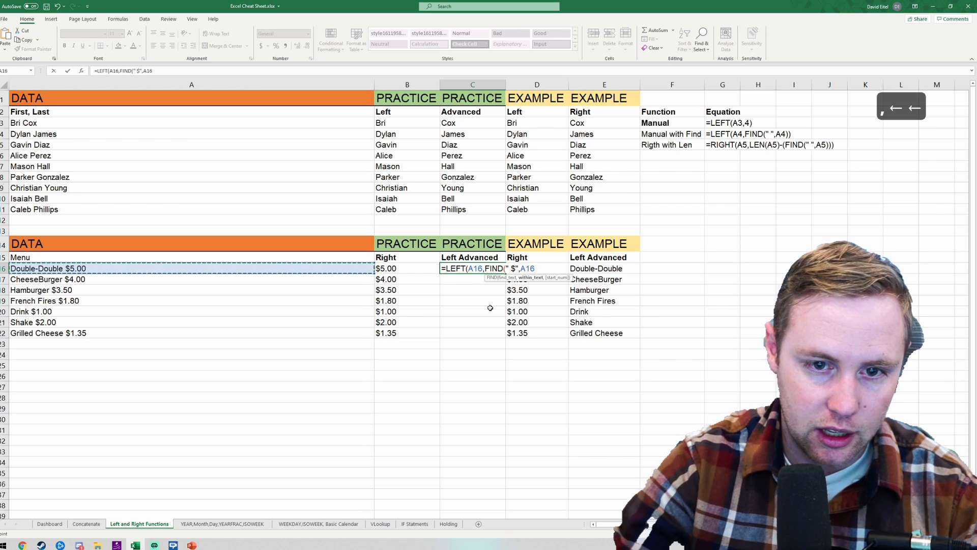
{"action": "key", "text": "Return"}
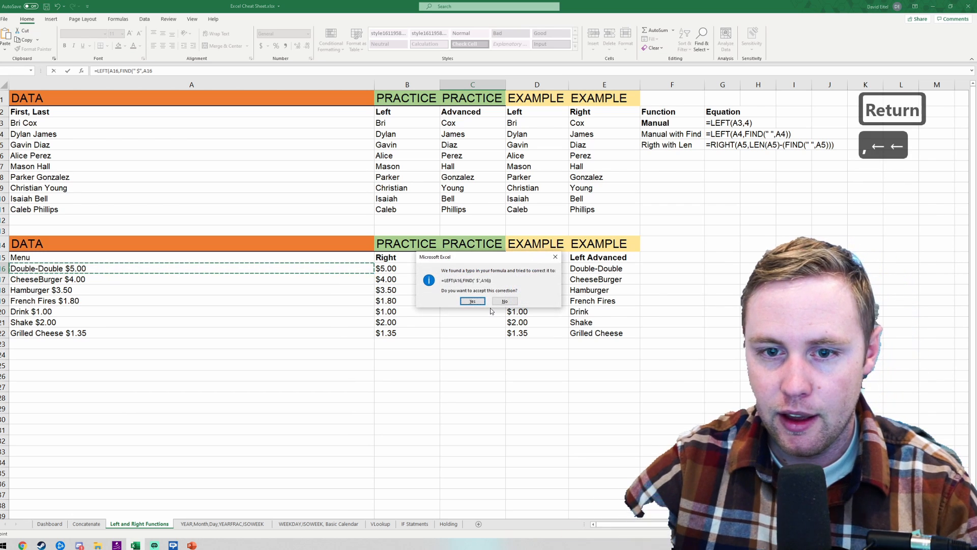
{"action": "left_click", "coordinate": [472, 301]}
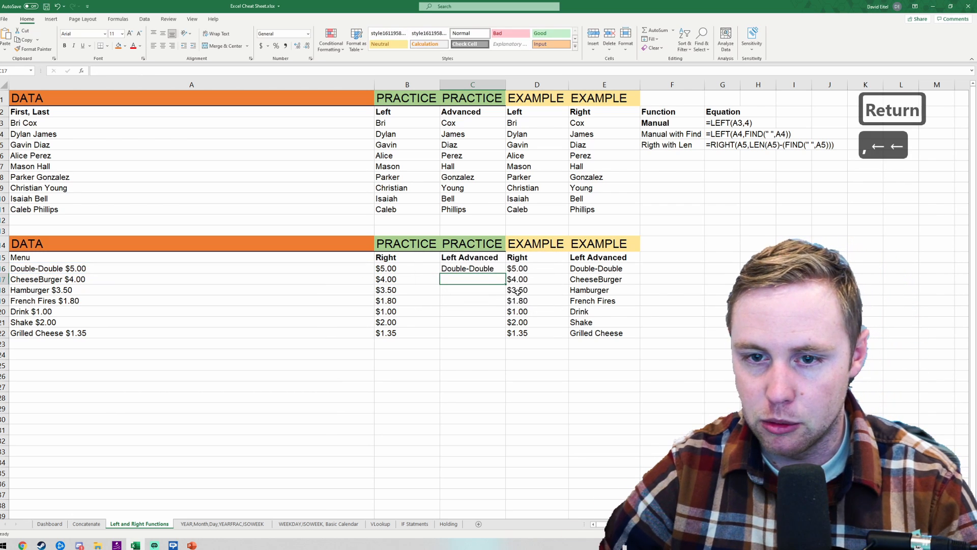
Step: Review the LEFT and FIND formula in C16 and fill it down through C22 for all the menu items
{"action": "left_click", "coordinate": [494, 270]}
{"action": "left_click", "coordinate": [136, 72]}
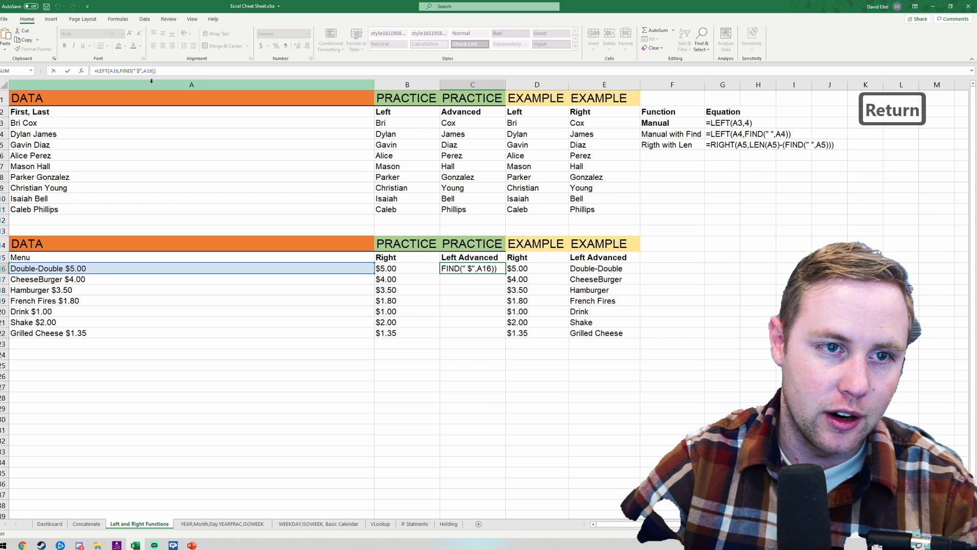
{"action": "key", "text": "Return"}
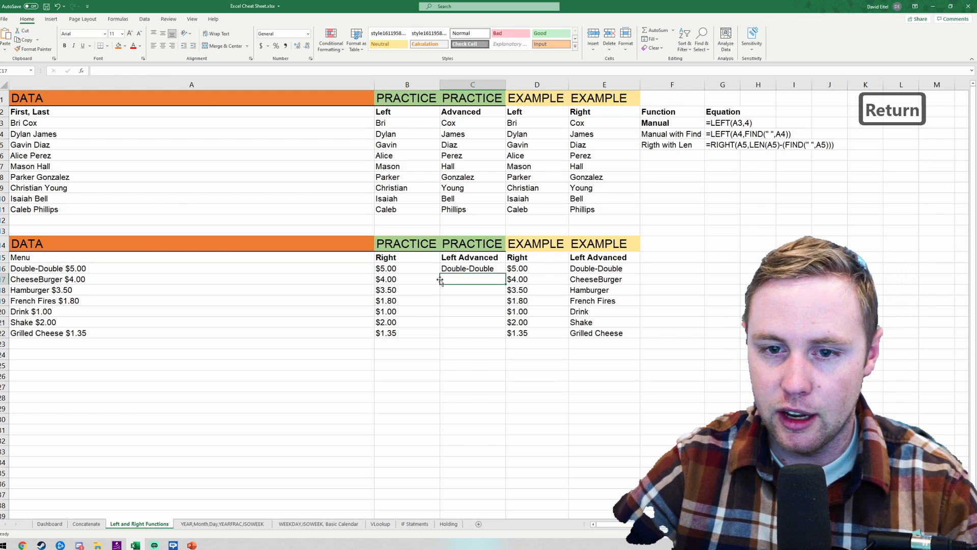
{"action": "left_click", "coordinate": [461, 272]}
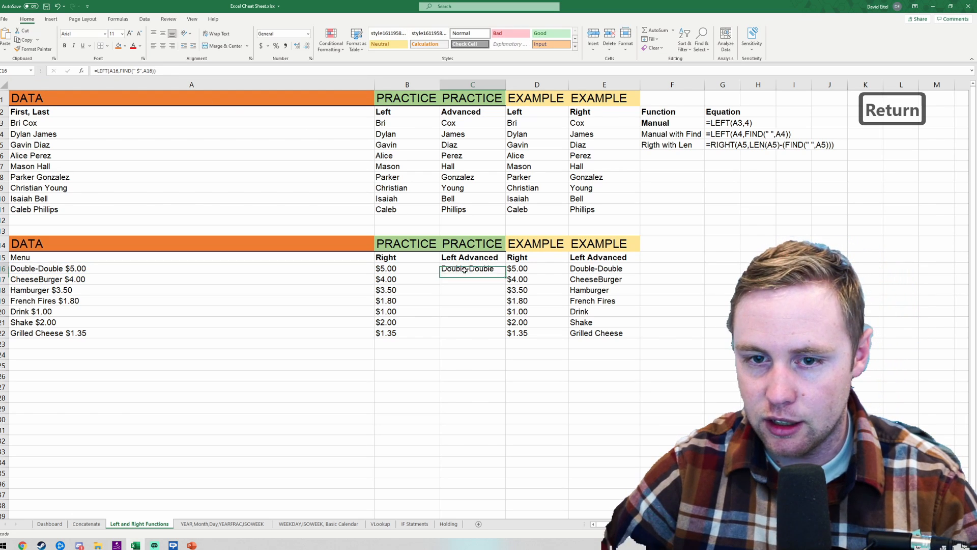
{"action": "double_click", "coordinate": [505, 274]}
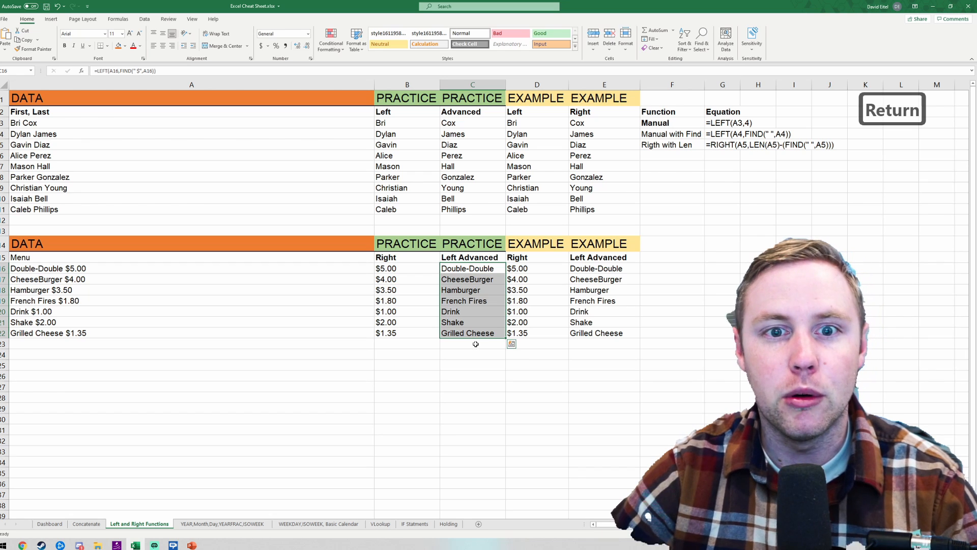